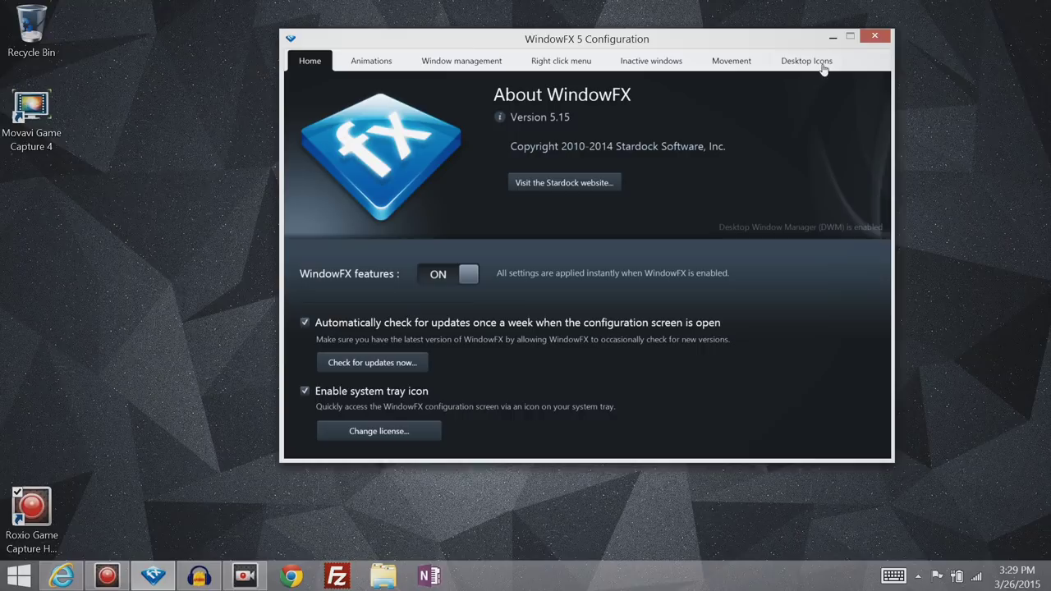
Browse the Window, Menus and Movement animation categories, ending on Window animations.
left_click(366, 68)
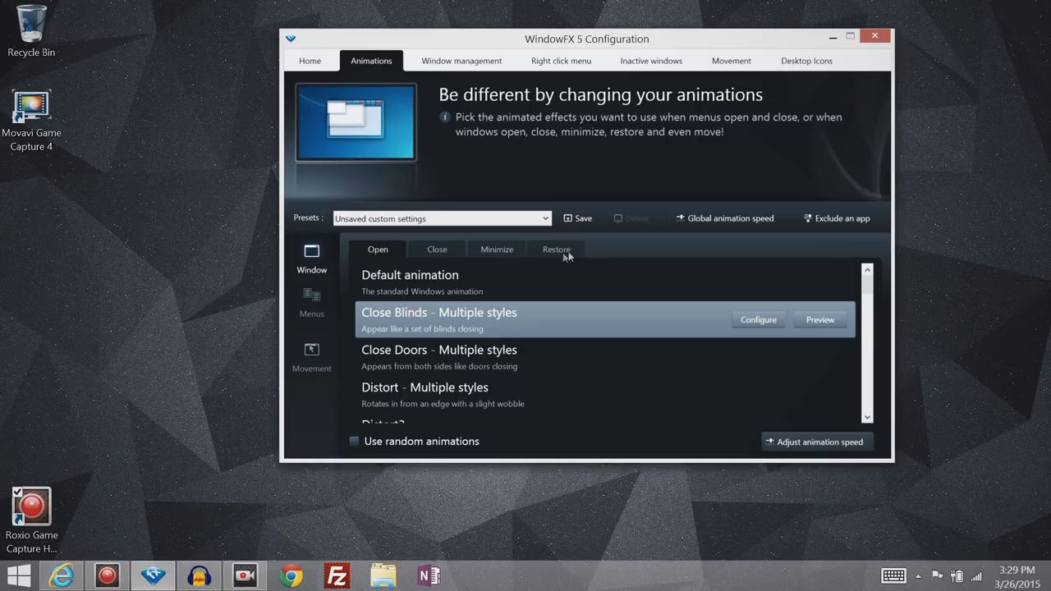
left_click(315, 303)
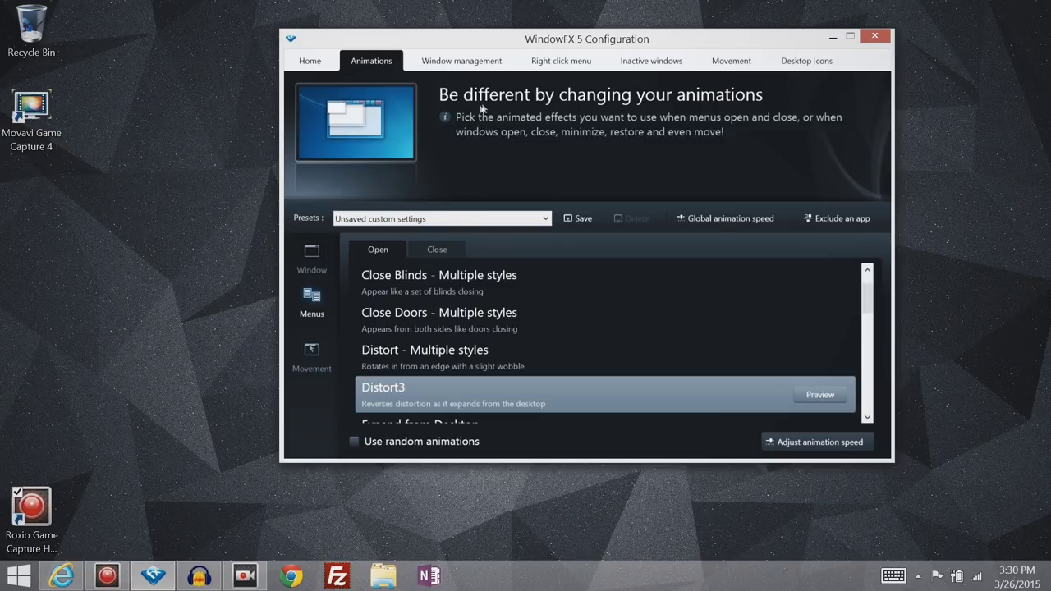
left_click(322, 358)
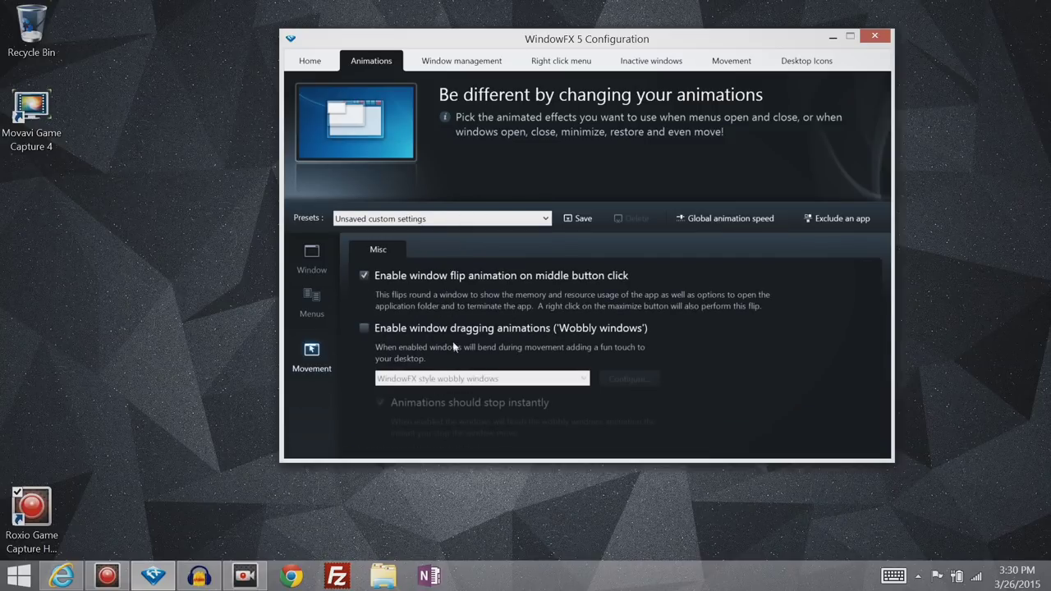
left_click(315, 261)
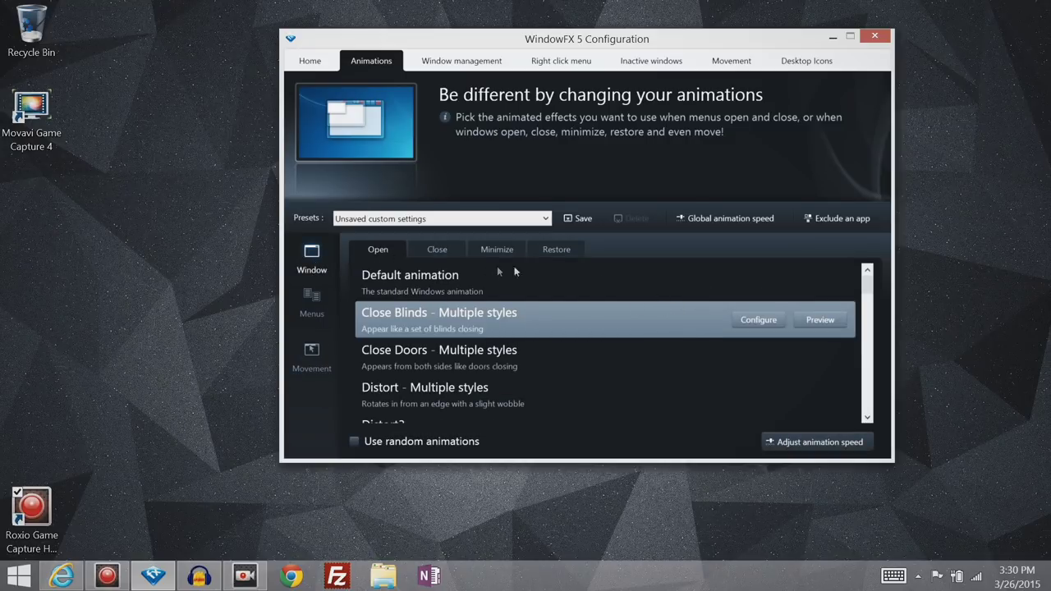
Preview the Close Blinds, Close Doors, Distort, Distort3 and Expand from Desktop open animations.
left_click(809, 321)
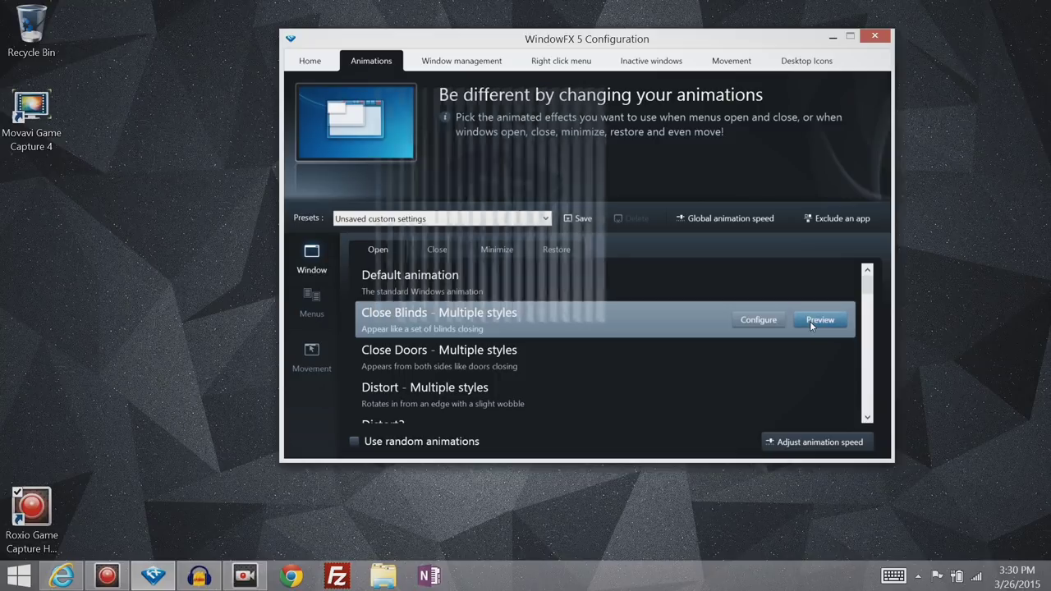
left_click(655, 359)
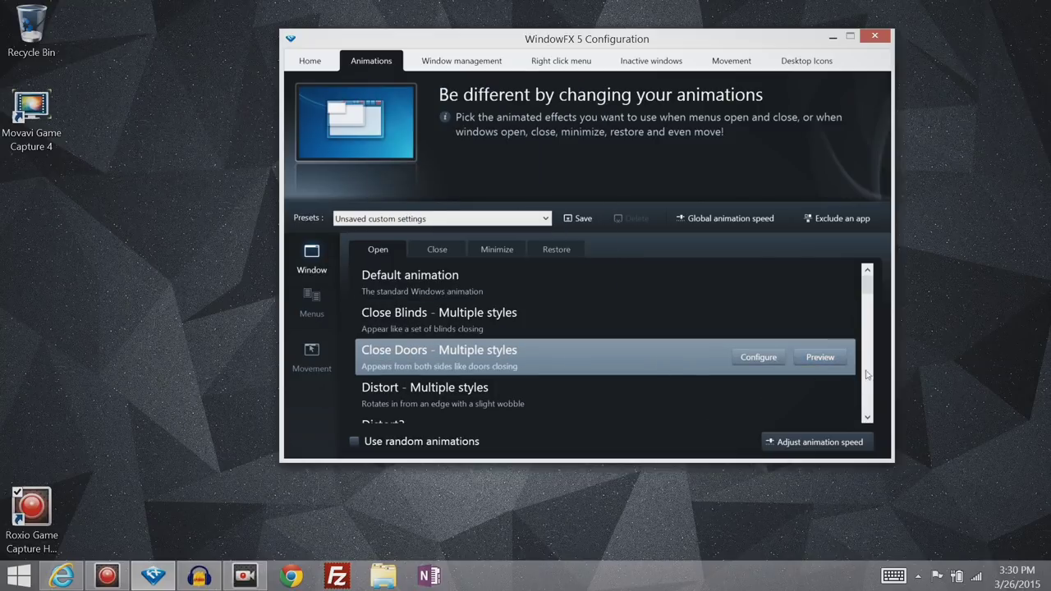
left_click(828, 358)
scroll(870, 427, "down", 2)
left_click(822, 321)
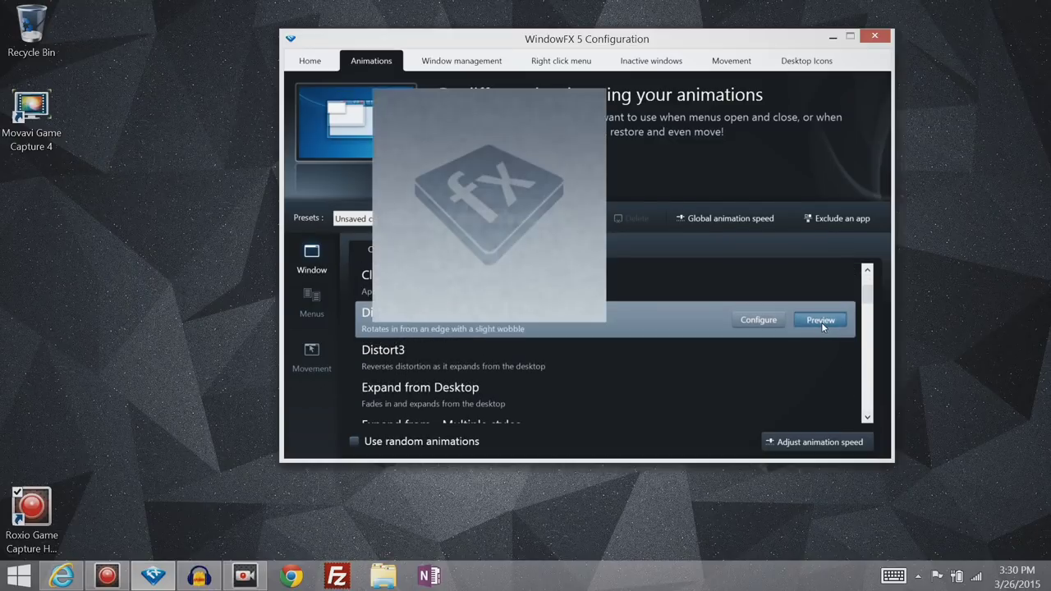
left_click(825, 359)
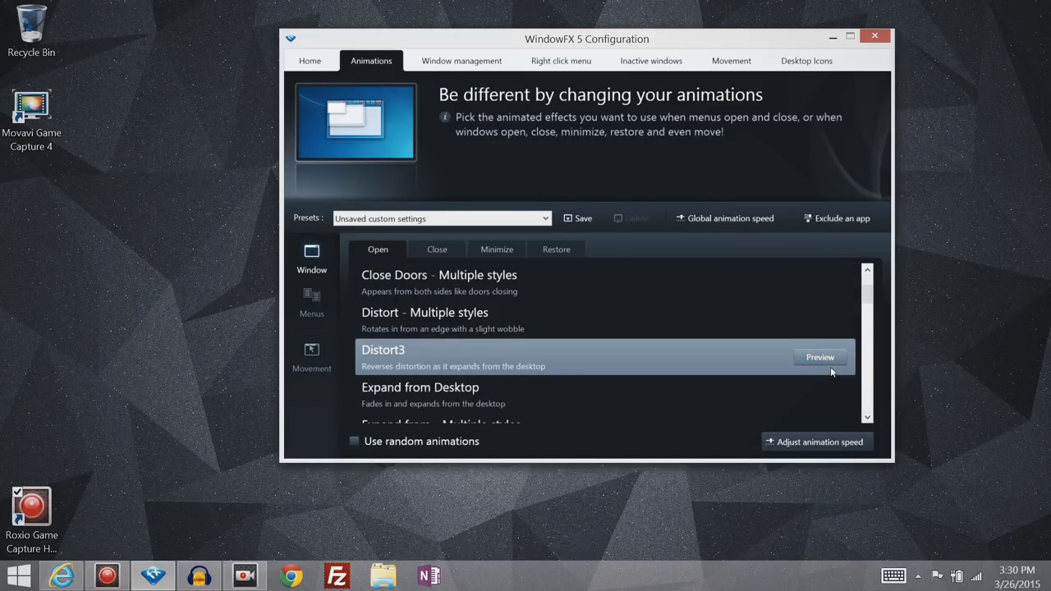
left_click(828, 360)
scroll(809, 361, "down", 3)
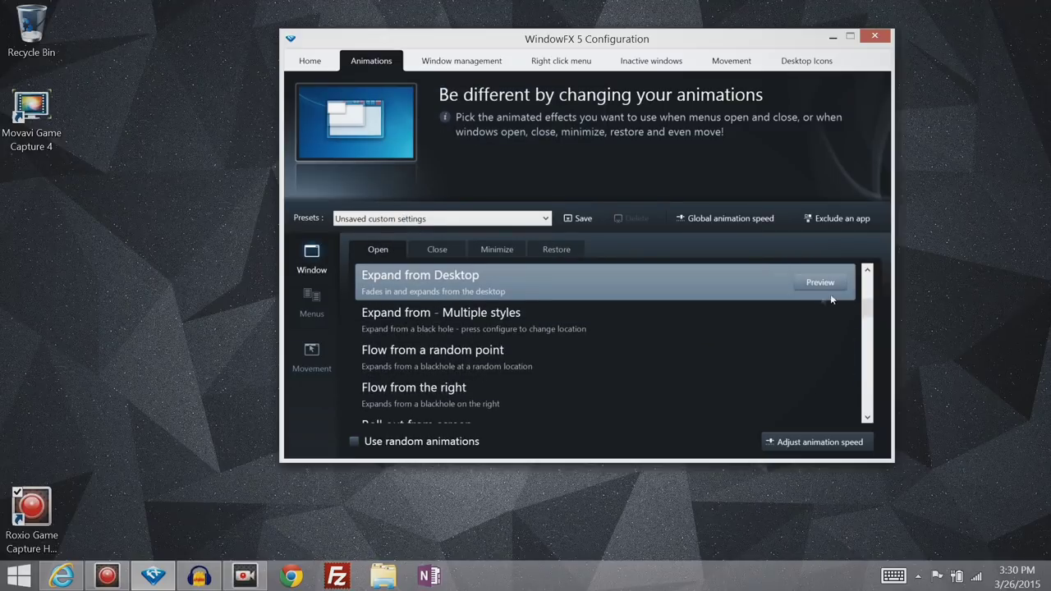
left_click(833, 286)
On the Close and Minimize tabs, preview the Wobble Effect and Various slide outs animations.
left_click(437, 249)
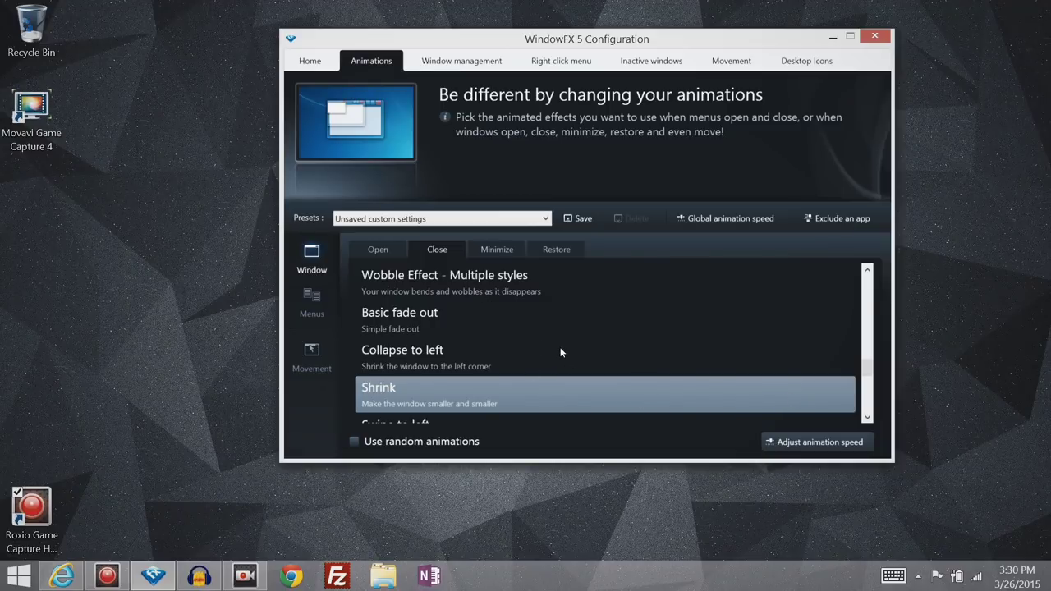
left_click(499, 251)
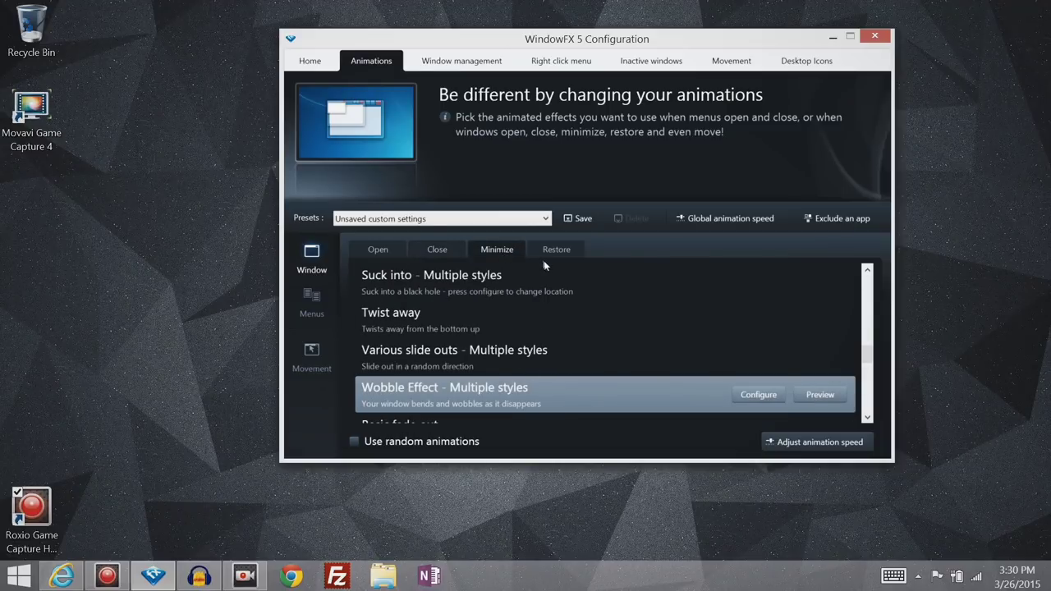
left_click(819, 395)
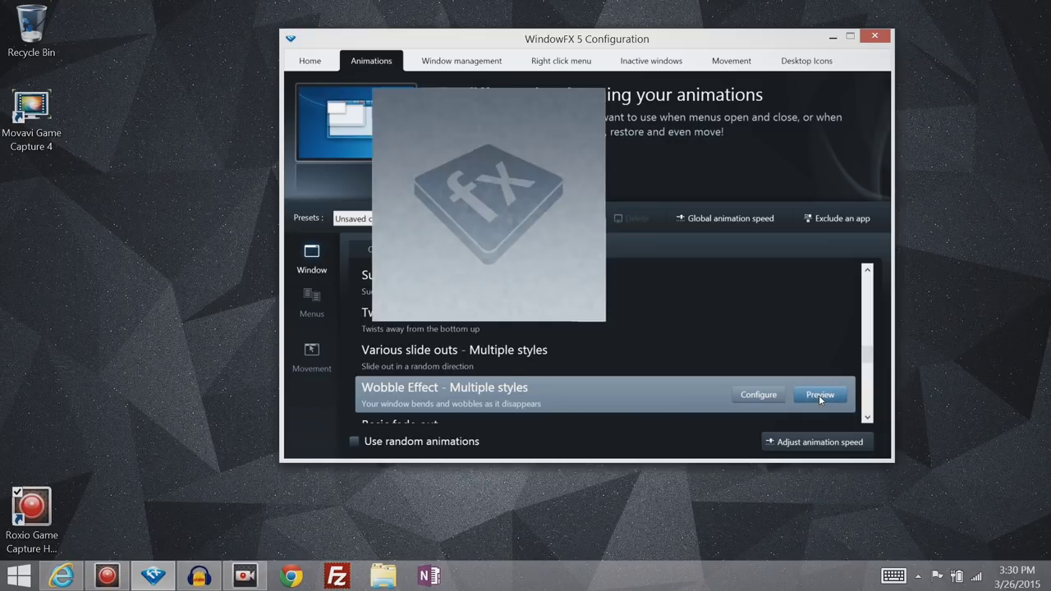
left_click(617, 356)
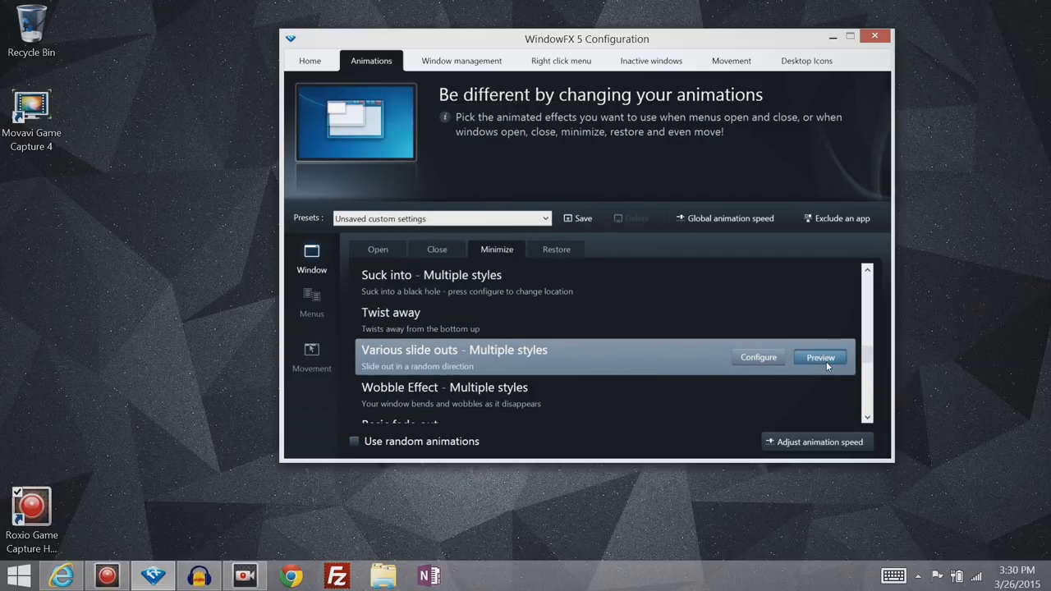
left_click(826, 361)
Select Wobble Effect, pick a wobble direction style and preview it.
left_click(770, 388)
left_click(758, 395)
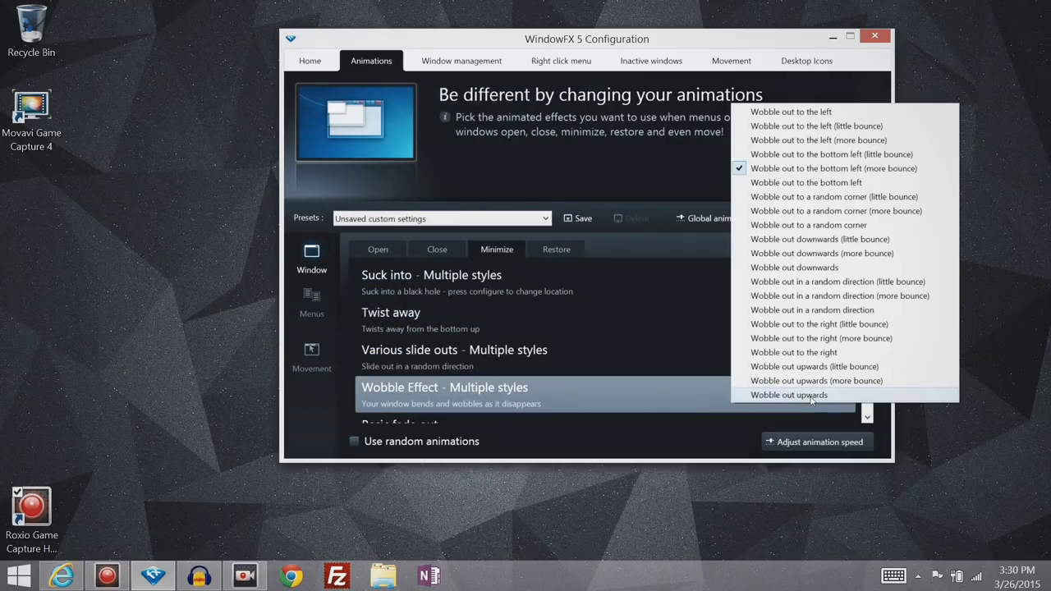
left_click(811, 395)
left_click(820, 395)
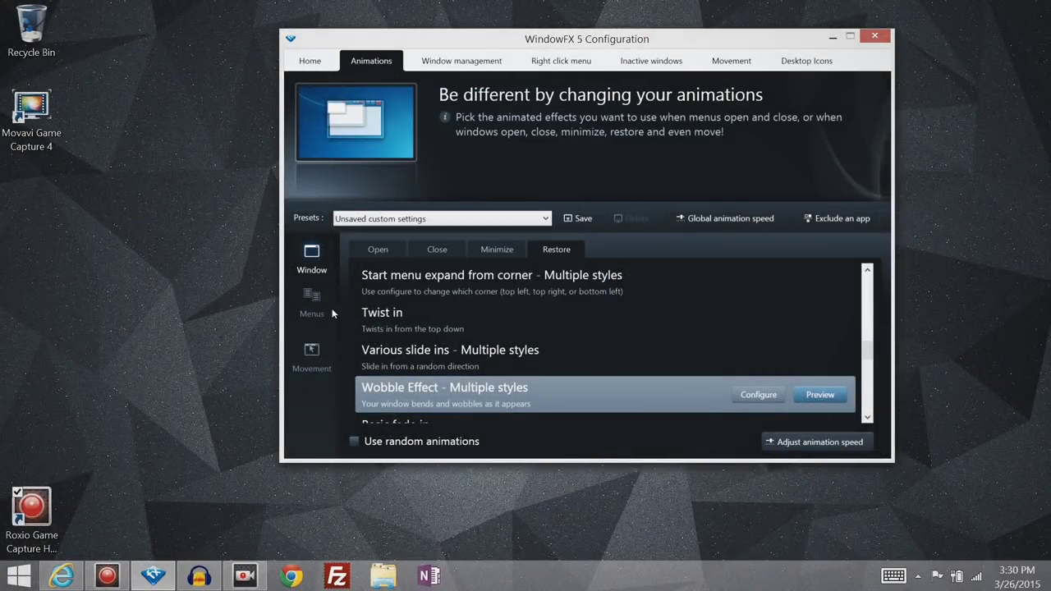
Enable the middle-click window flip animation and flip the configuration window twice to test it.
left_click(315, 293)
scroll(459, 312, "down", 3)
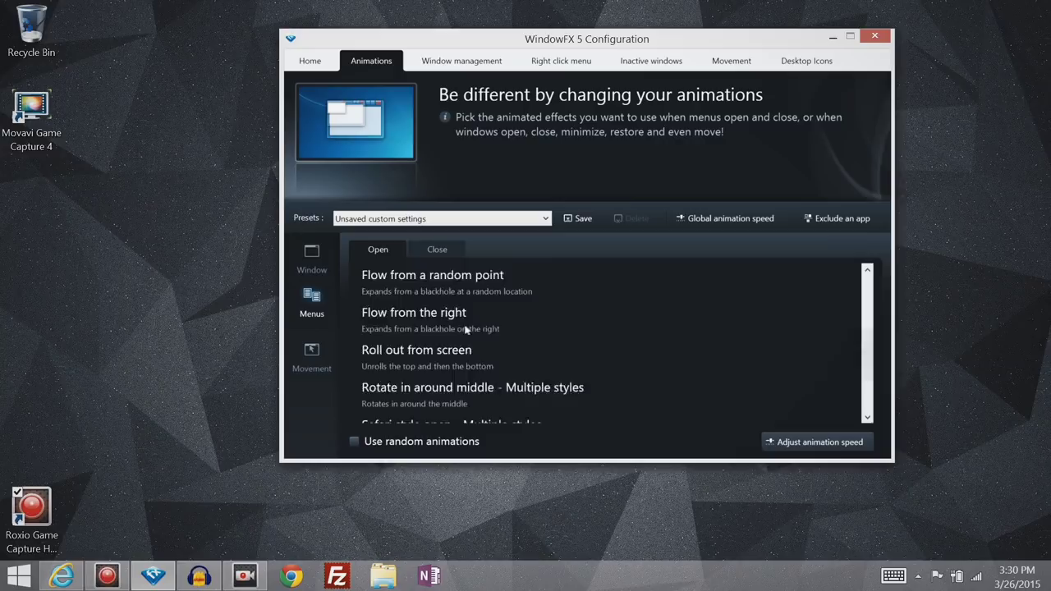
scroll(466, 327, "down", 5)
scroll(467, 323, "up", 15)
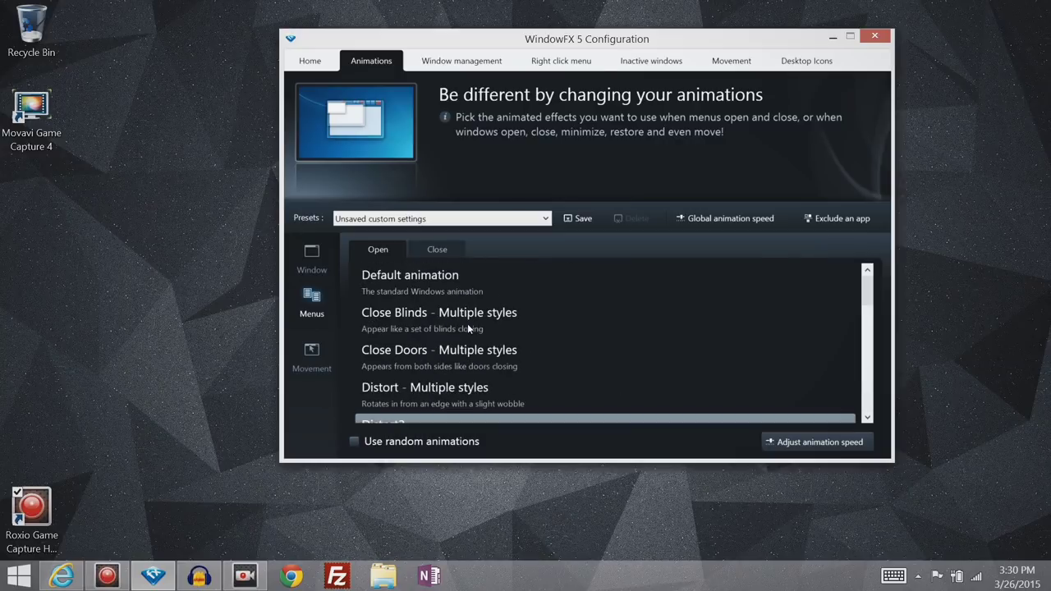
left_click(315, 361)
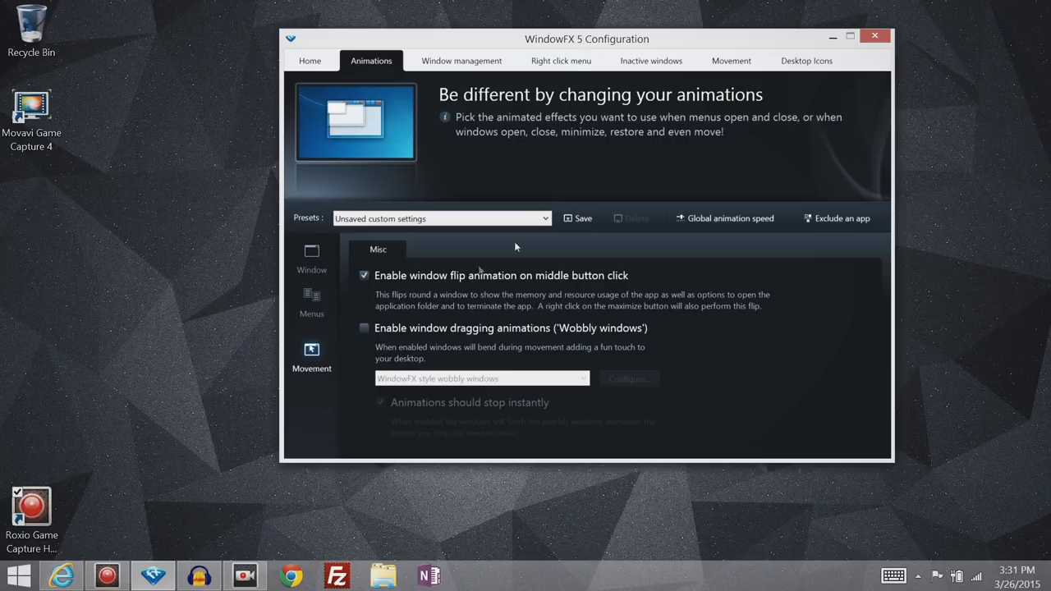
left_click(363, 274)
middle_click(575, 41)
middle_click(574, 41)
Enable wobbly window dragging and drag the configuration window around to test it.
left_click(366, 330)
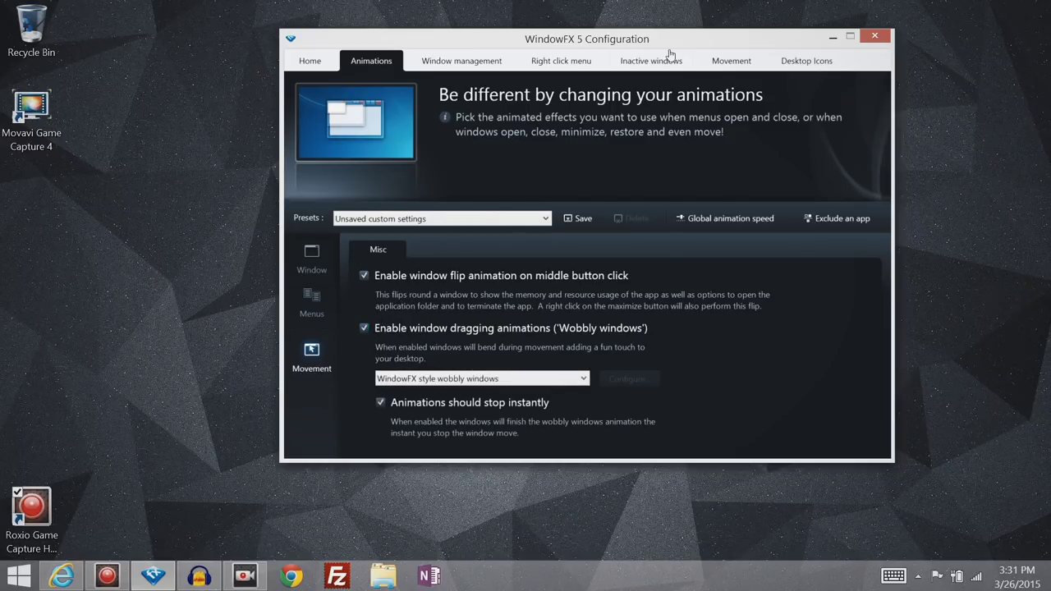
left_click_drag(661, 46, 764, 107)
left_click_drag(630, 100, 554, 61)
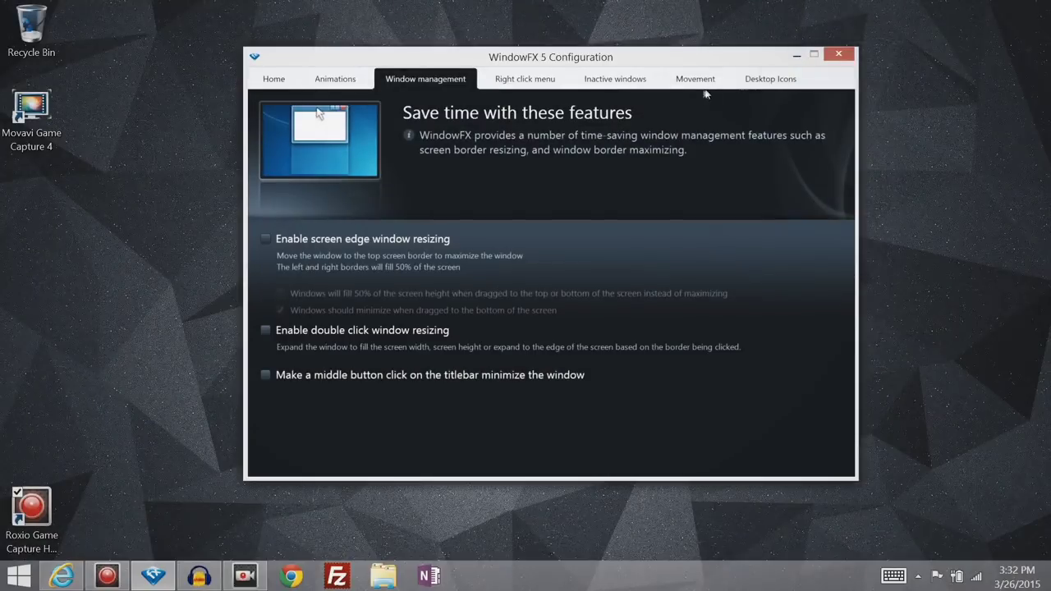
Enable screen-edge resizing, untick minimize-at-bottom, and test snapping the browser to the right side.
left_click(266, 239)
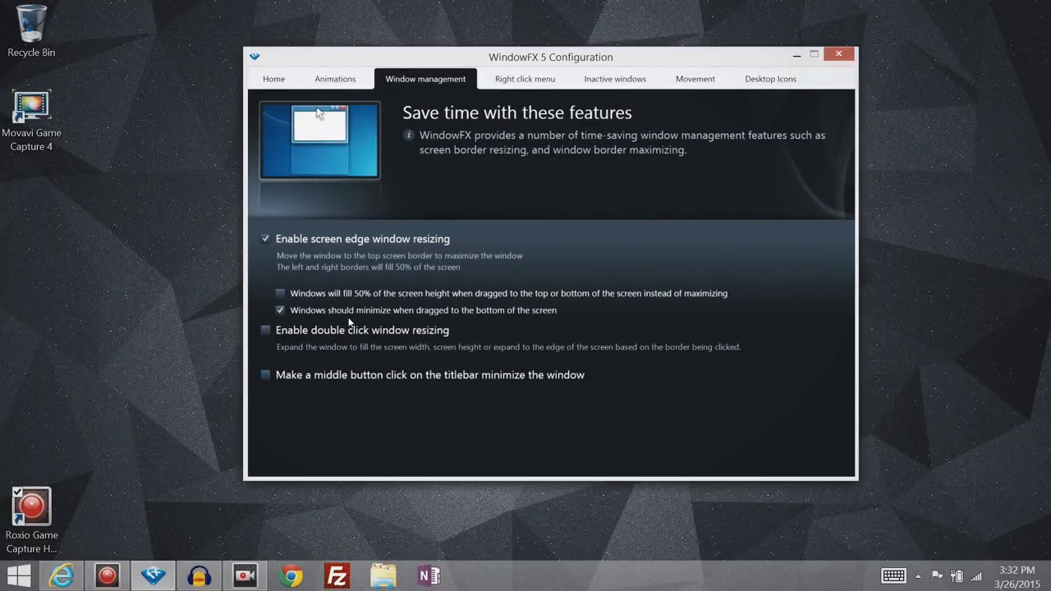
left_click(281, 311)
left_click(62, 576)
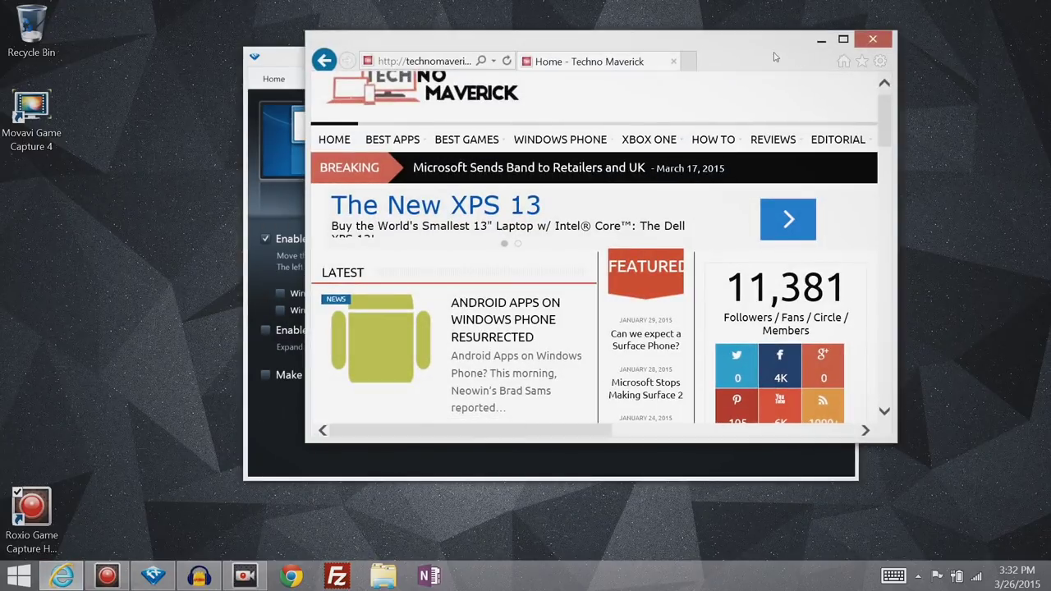
left_click_drag(739, 45, 1017, 32)
left_click_drag(936, 20, 936, 584)
key("super+Up")
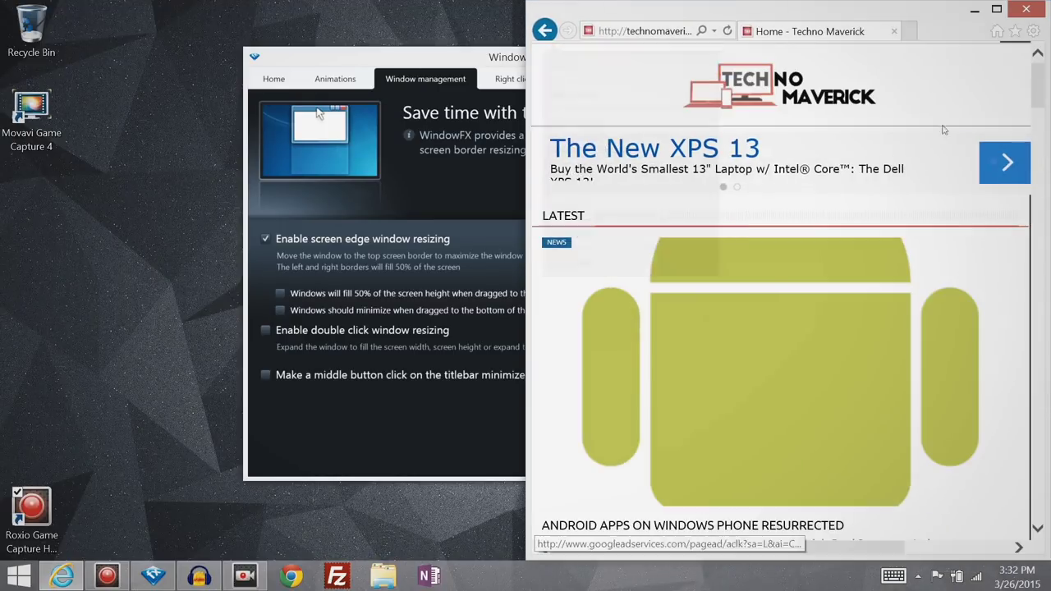
left_click_drag(933, 23, 571, 128)
key("super+Down")
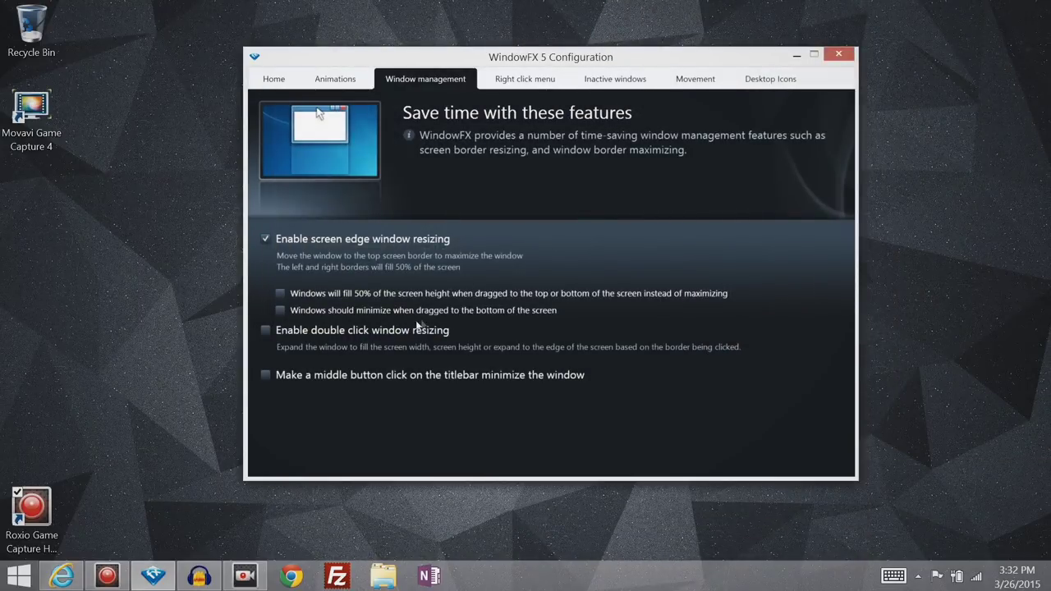
Re-enable minimize-when-dragged-to-bottom, test it and top-half snapping on the browser, then minimize it.
left_click(394, 313)
left_click(62, 576)
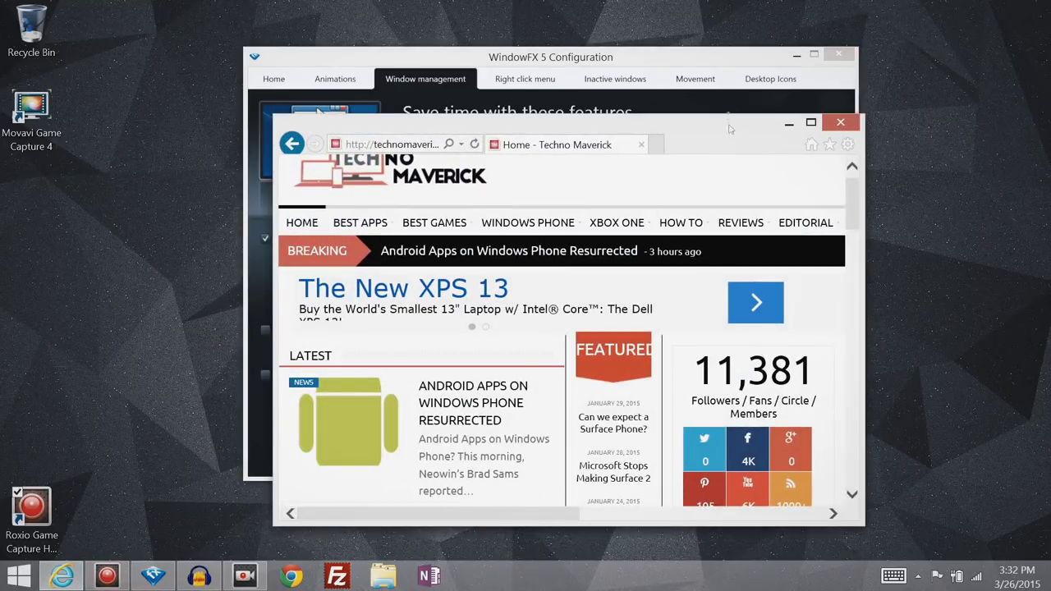
left_click_drag(721, 195, 675, 579)
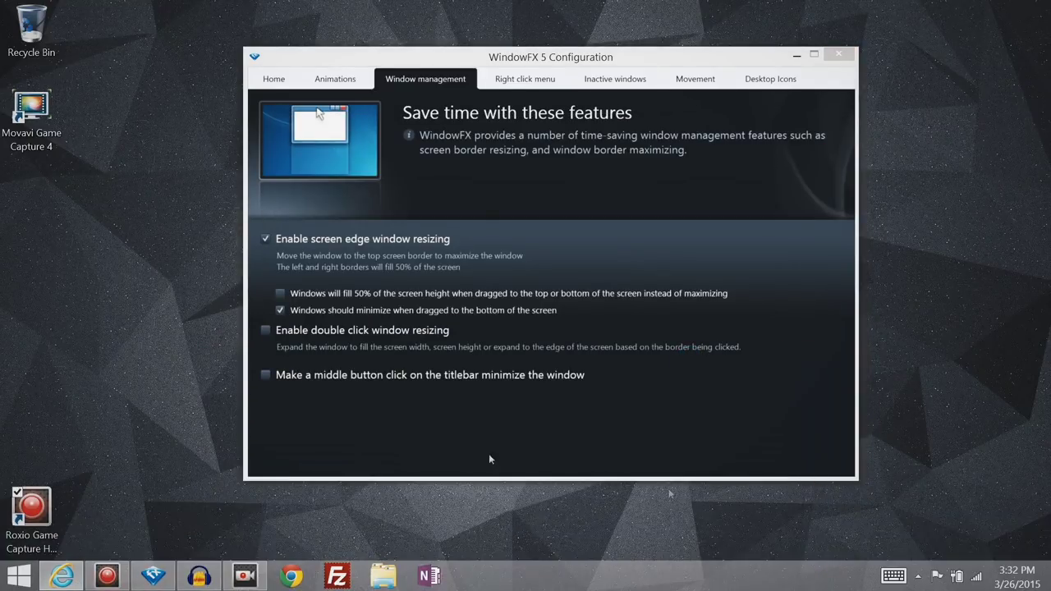
left_click(61, 576)
left_click(152, 575)
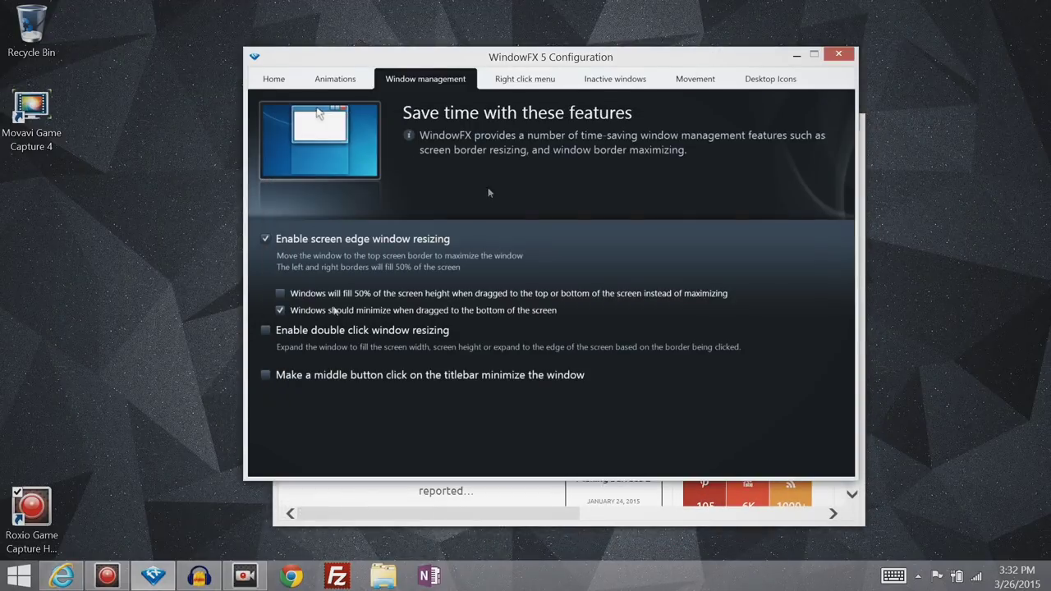
left_click(61, 575)
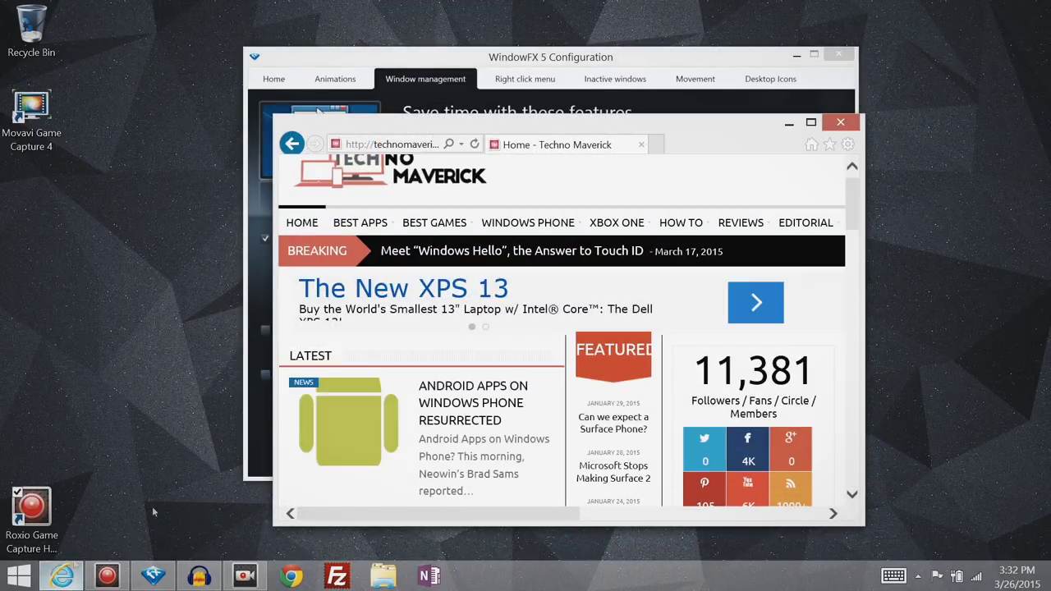
left_click_drag(704, 140, 800, 66)
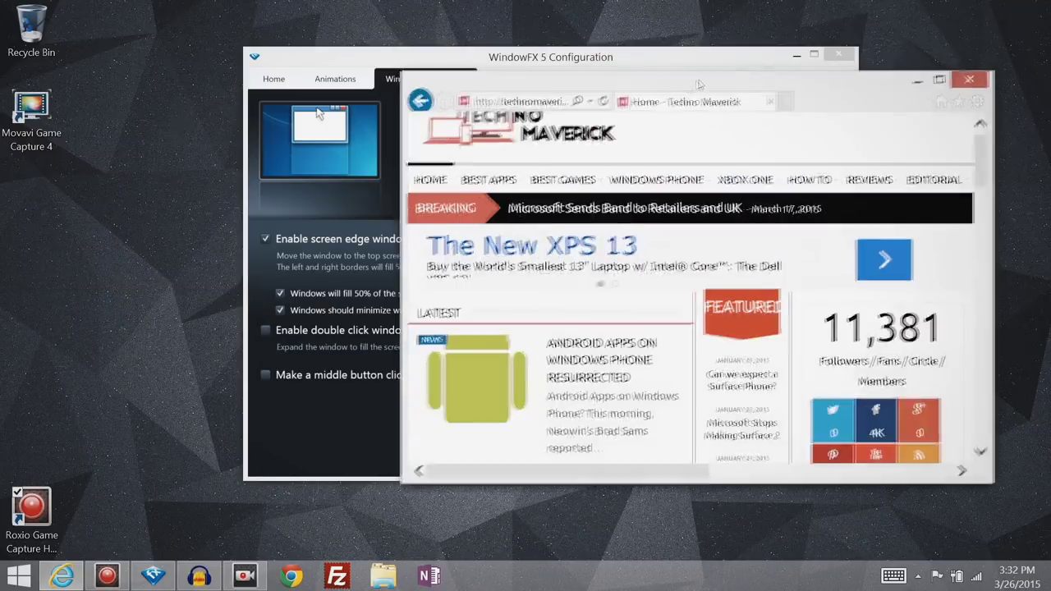
left_click(842, 62)
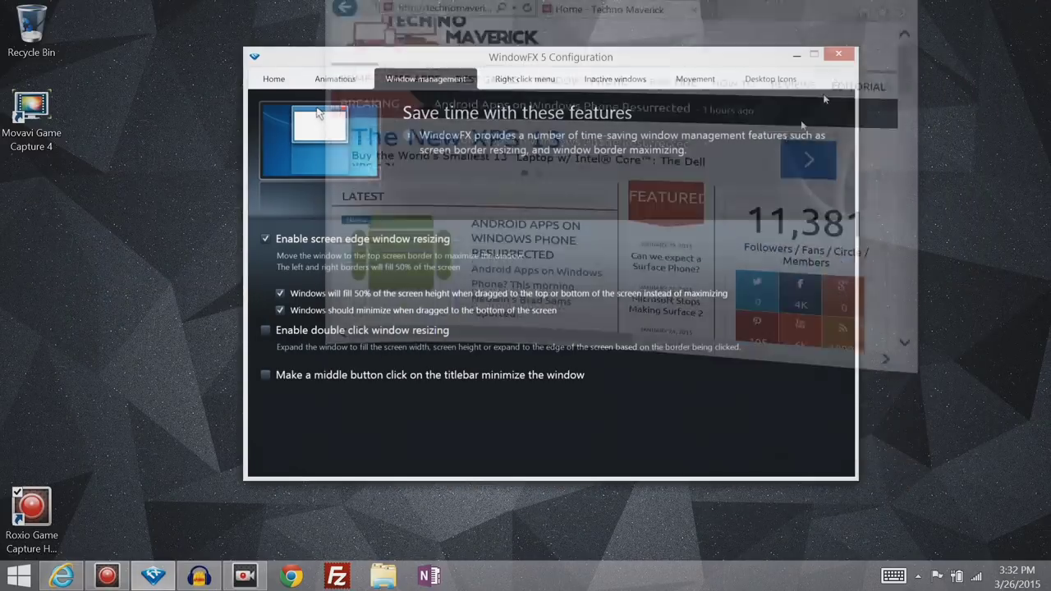
Swap screen-edge resizing for double-click resizing, then stretch the browser's height and width via border double-clicks.
left_click(265, 238)
left_click(265, 330)
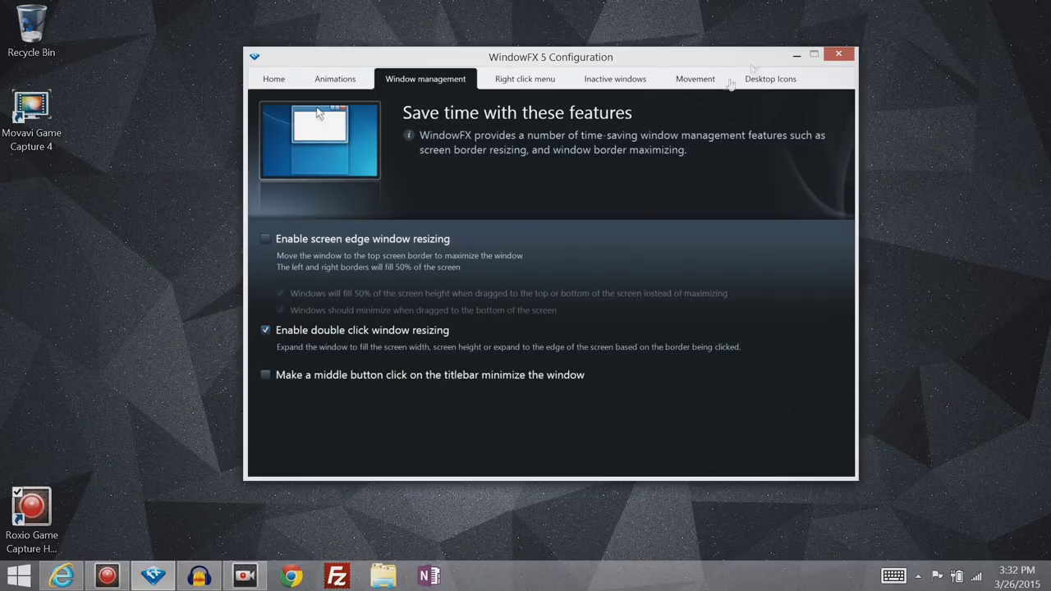
left_click(62, 576)
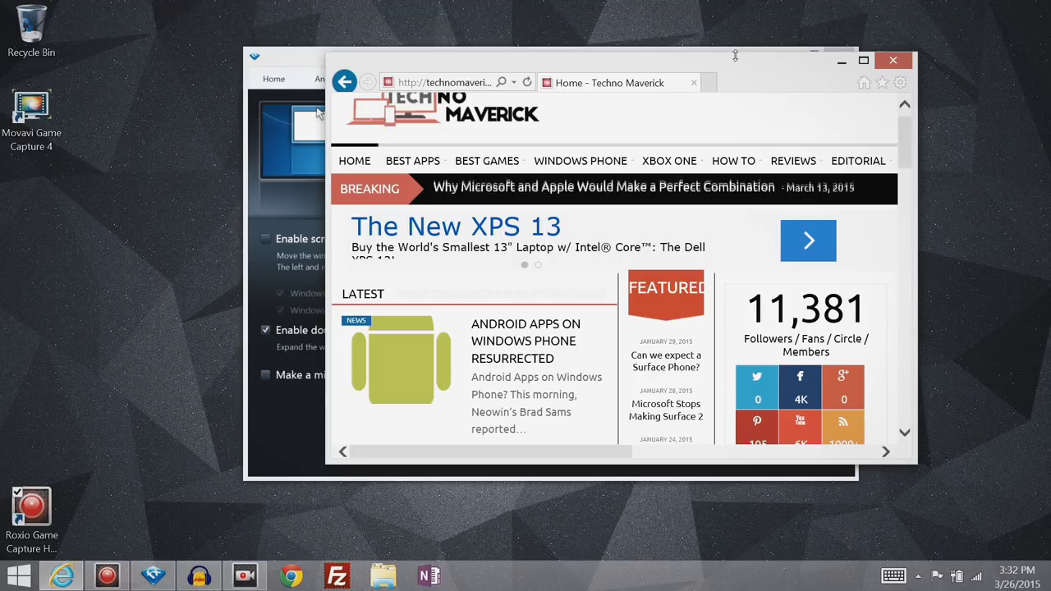
double_click(735, 55)
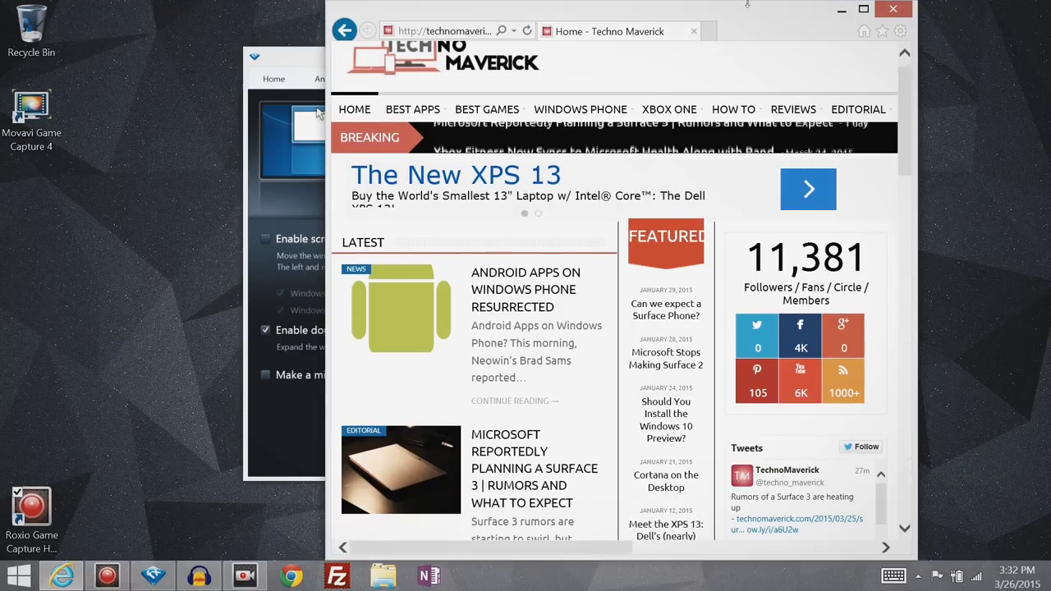
double_click(747, 4)
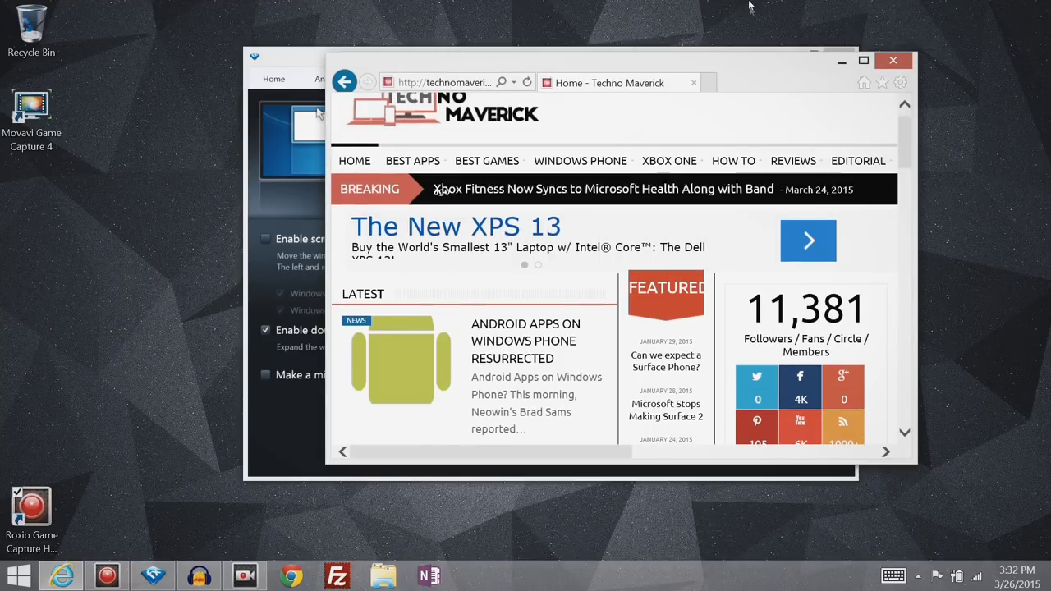
double_click(914, 172)
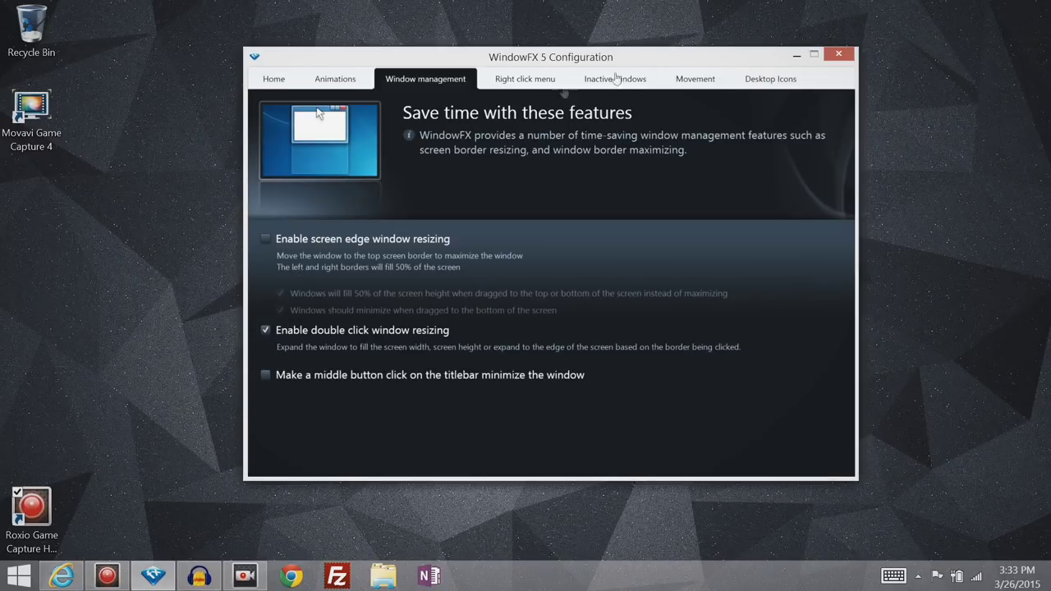
Enable the advanced right-click menu and test 50% window transparency, then restore full opacity.
left_click(514, 82)
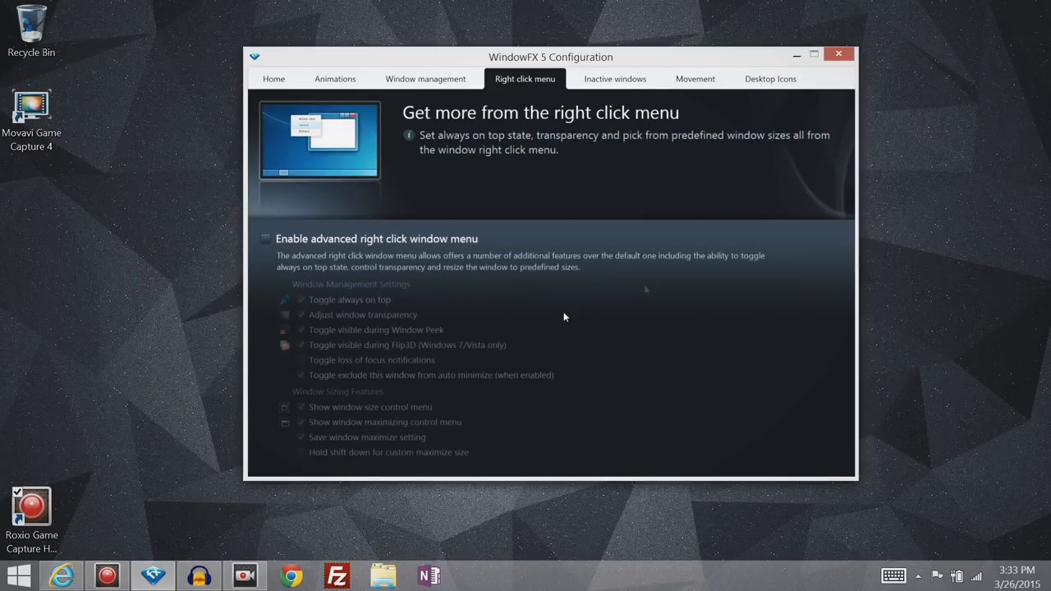
left_click(264, 239)
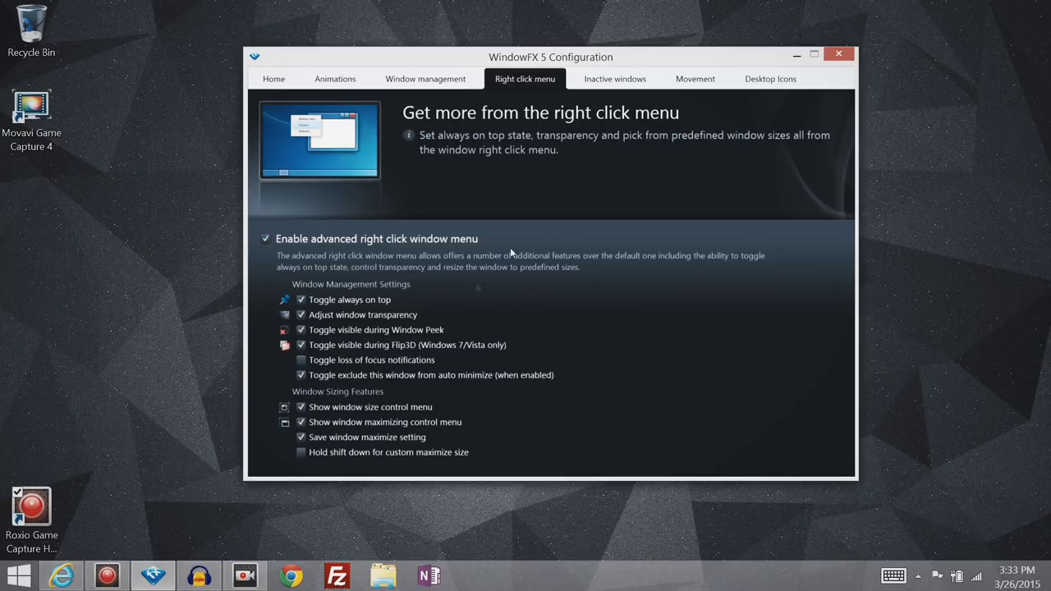
right_click(628, 59)
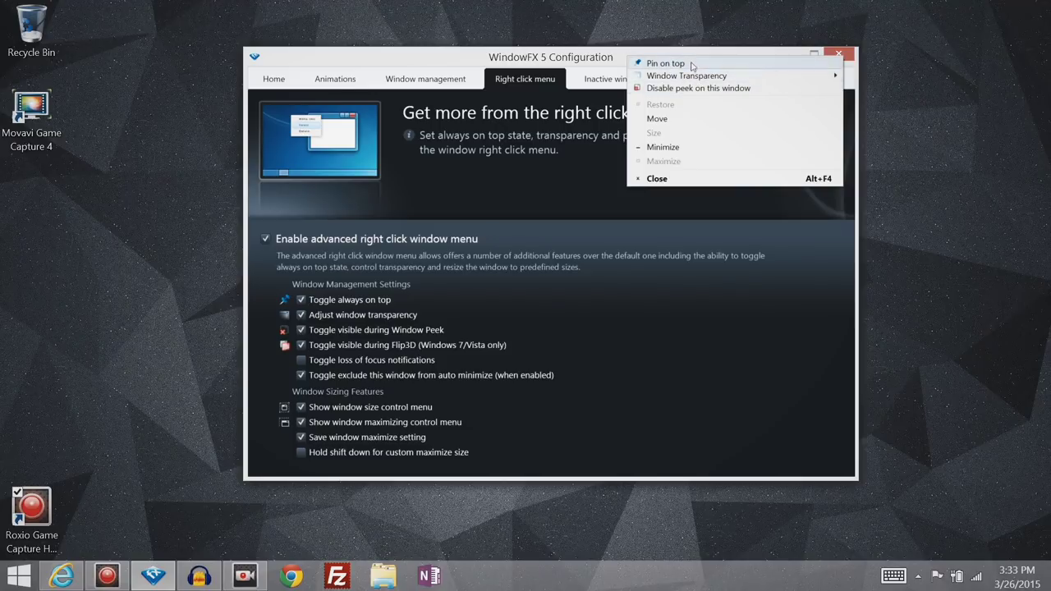
mouse_move(692, 79)
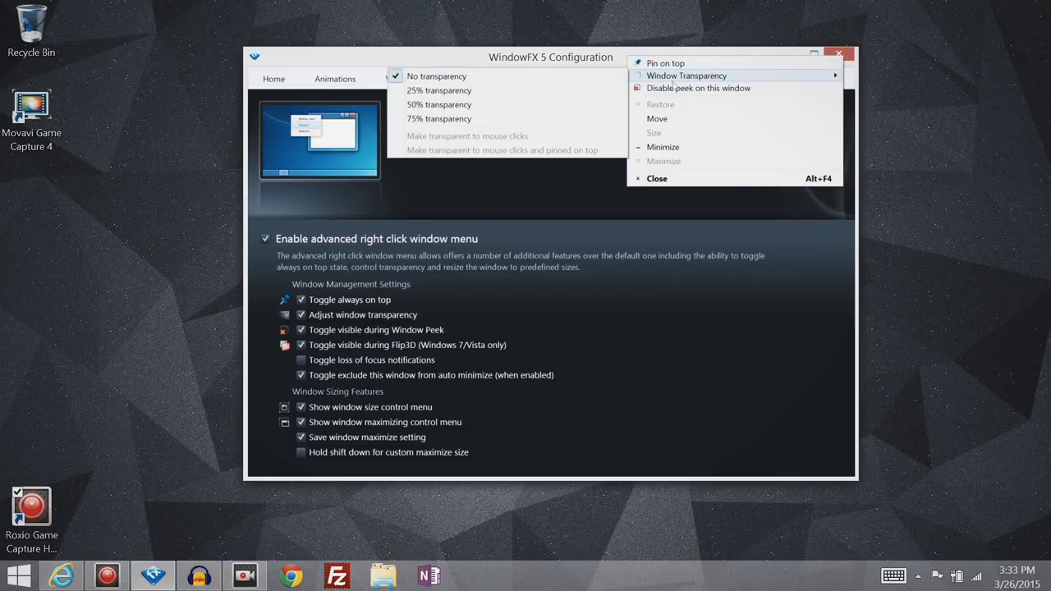
left_click(483, 106)
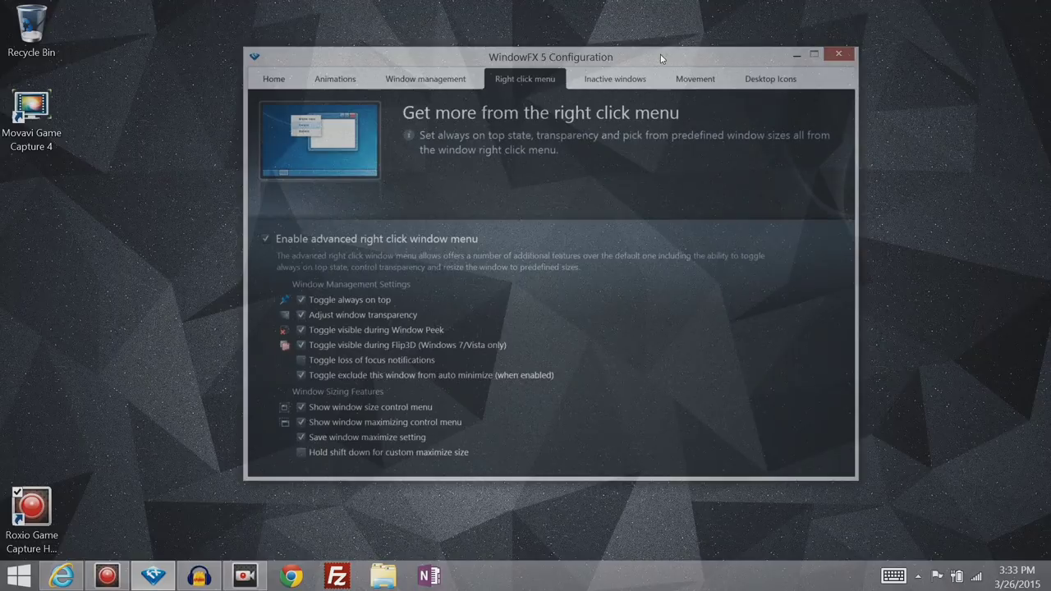
right_click(671, 60)
mouse_move(686, 77)
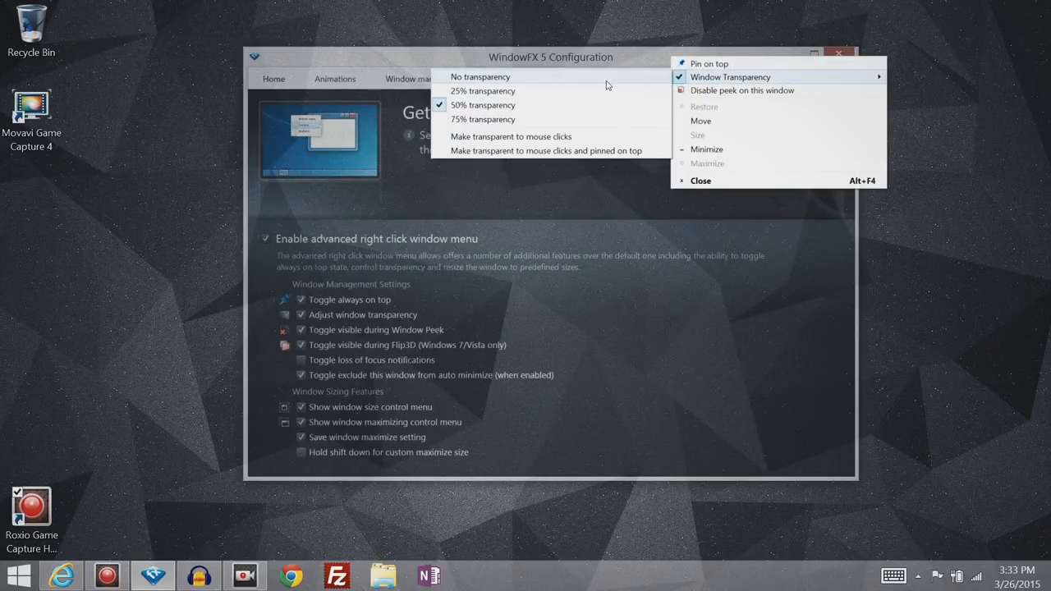
left_click(606, 79)
Pin the settings window on top, test it over the browser, then unpin it.
right_click(615, 61)
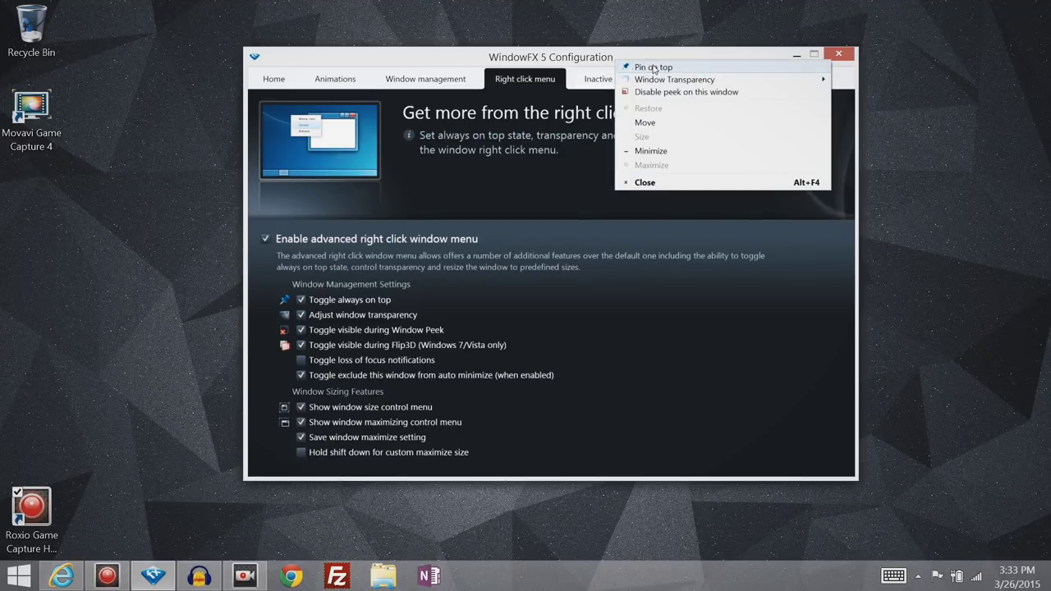
left_click(654, 69)
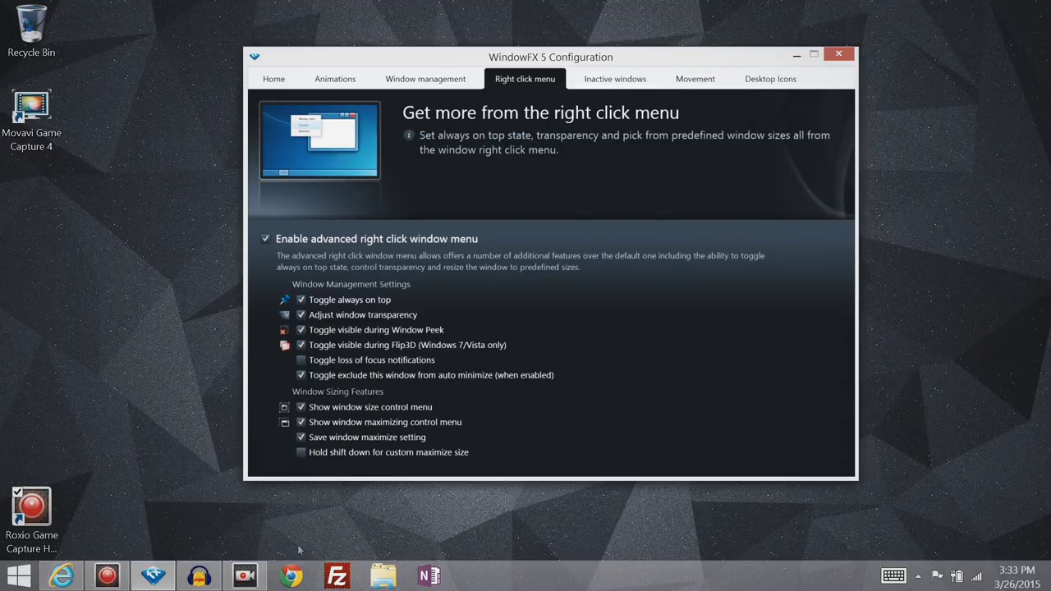
left_click(64, 578)
left_click_drag(753, 50, 542, 53)
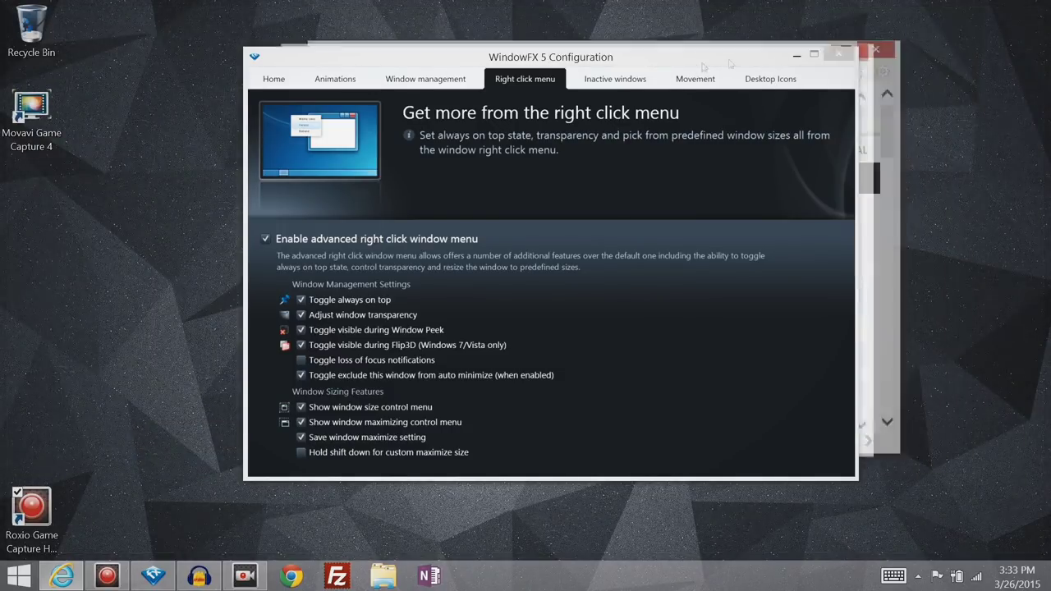
right_click(553, 54)
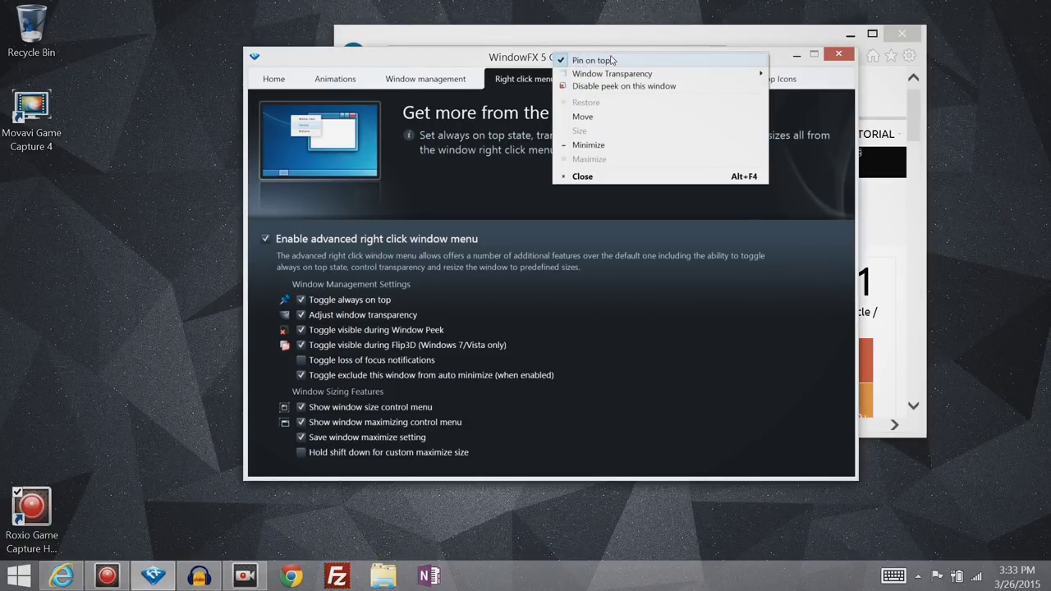
left_click(612, 60)
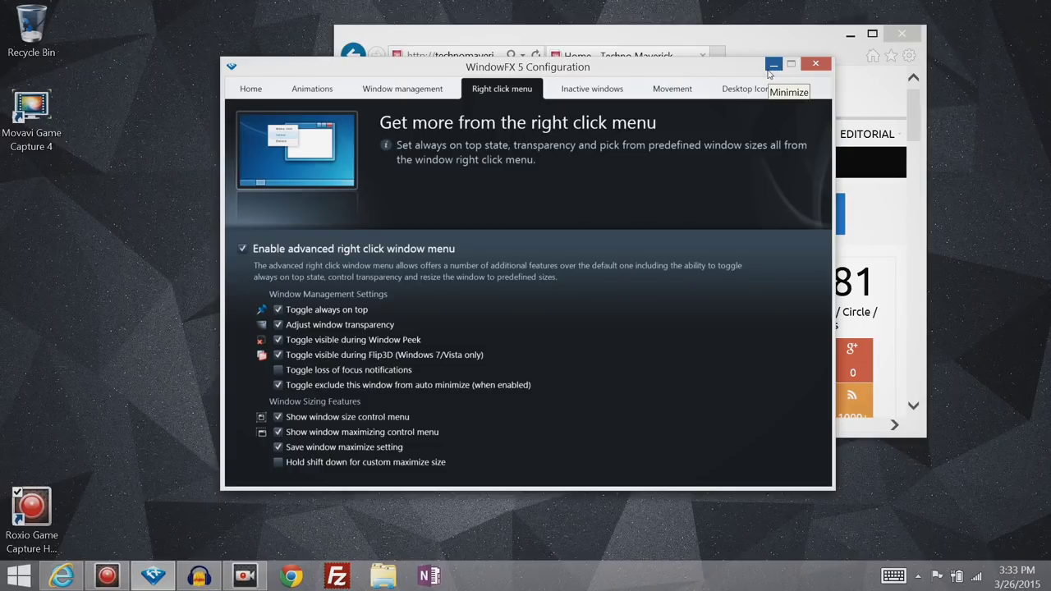
Turn on darkening of windows under the active window and check it with the browser.
left_click(601, 91)
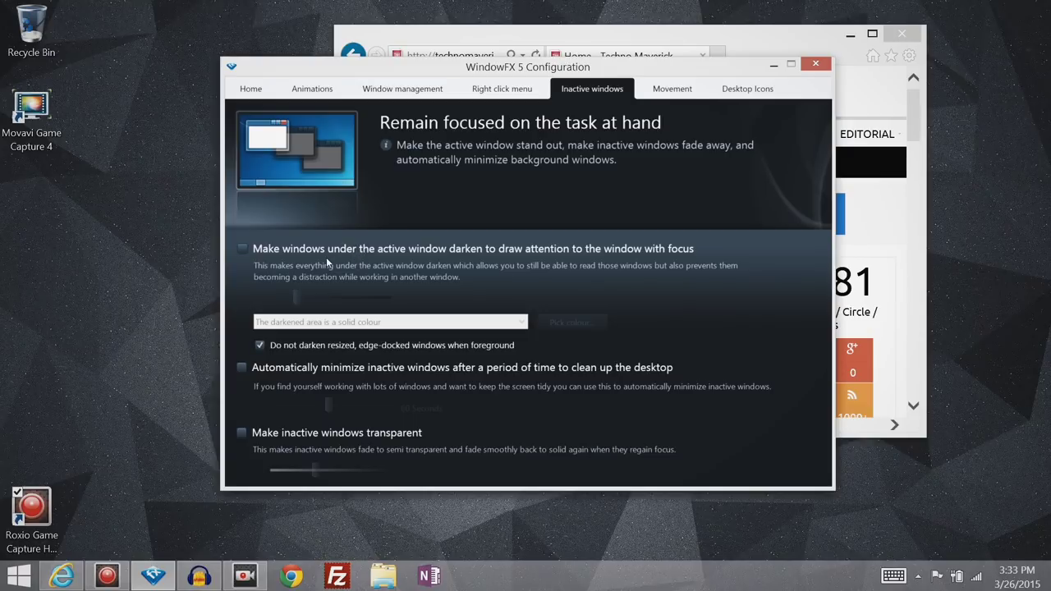
left_click(243, 249)
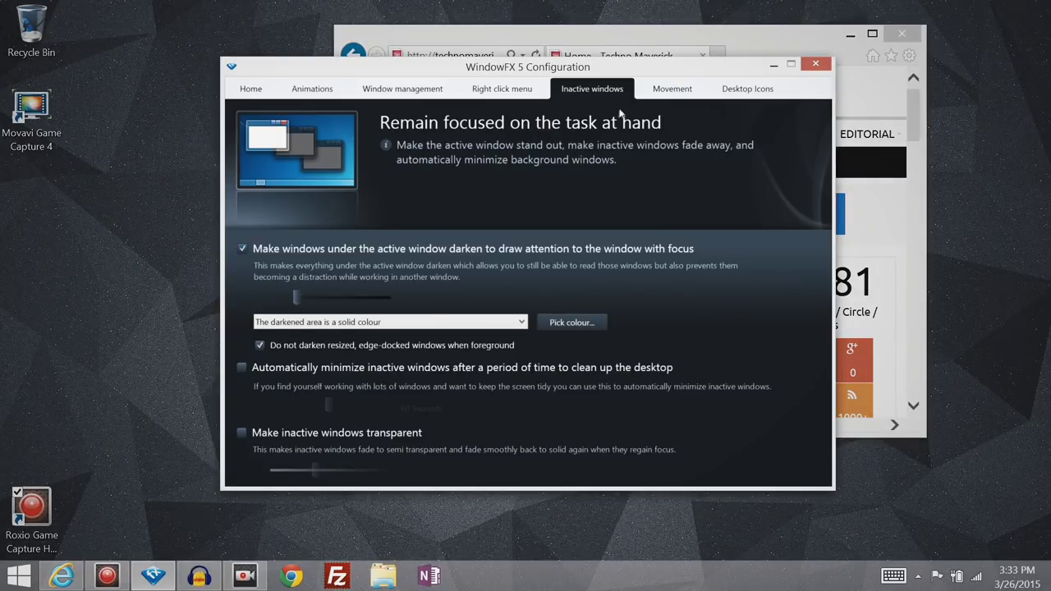
left_click_drag(737, 80, 601, 82)
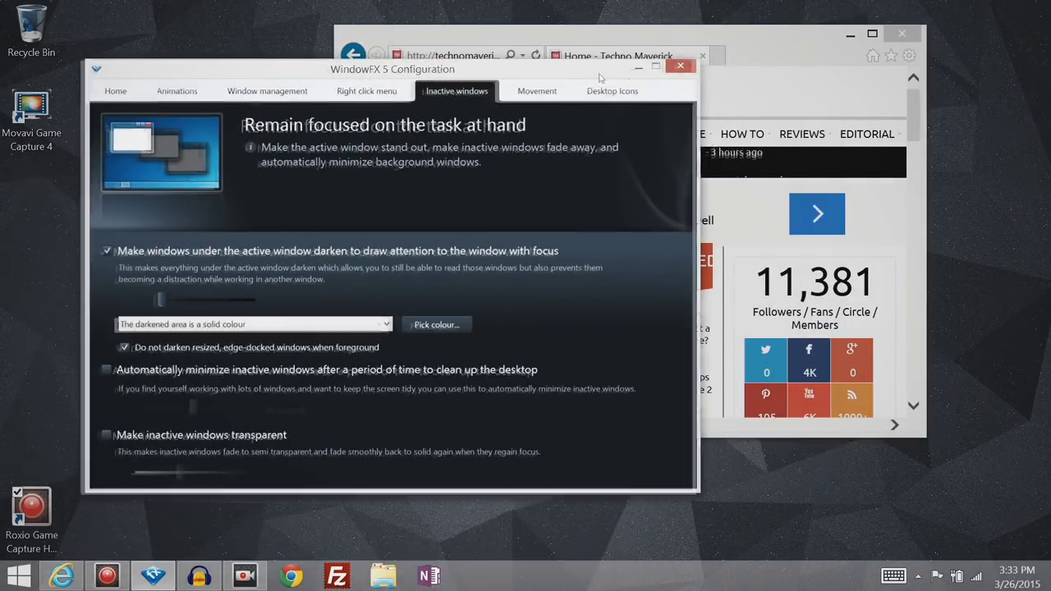
left_click(788, 42)
left_click(267, 90)
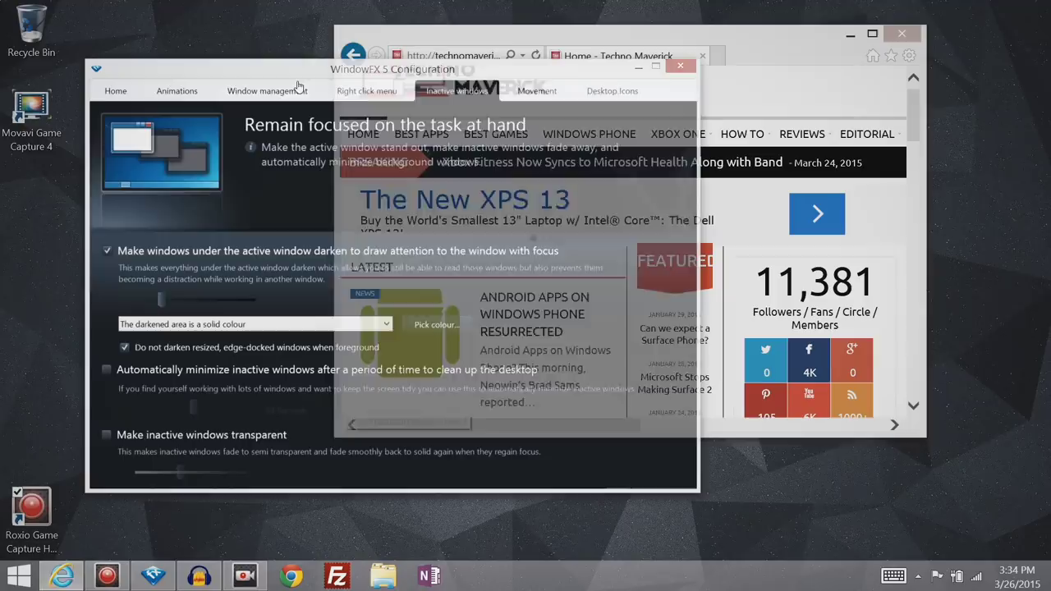
Drag the darkness slider higher and check the stronger darkening against the browser.
left_click(367, 90)
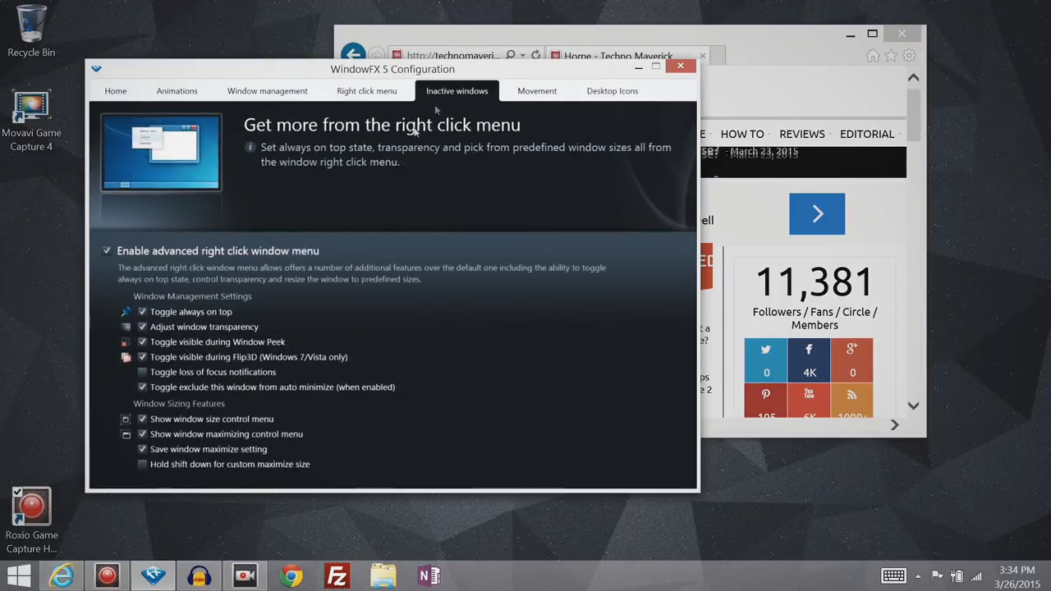
left_click(448, 92)
left_click_drag(165, 301, 215, 290)
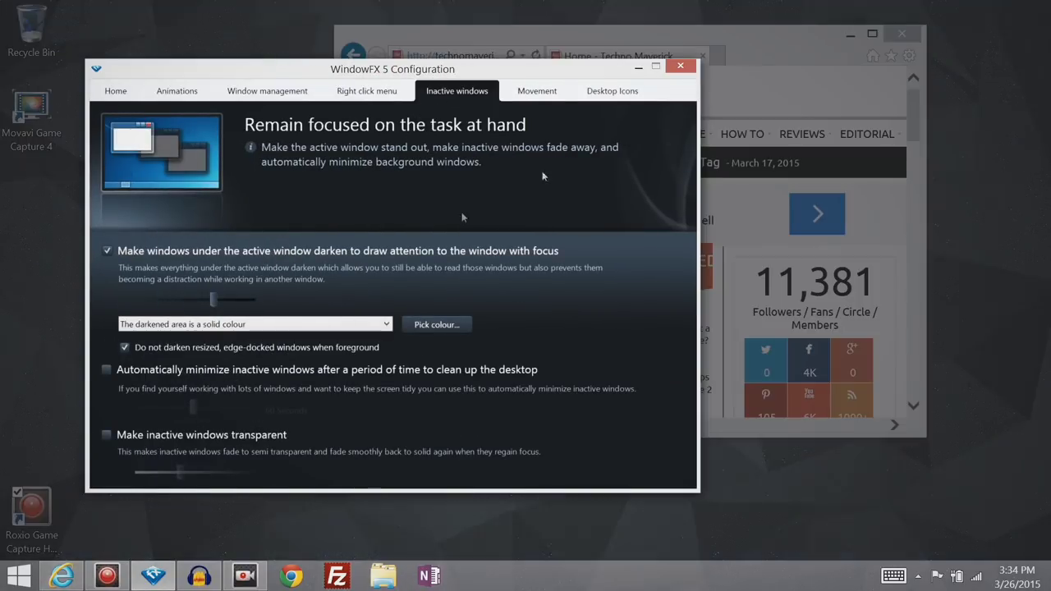
left_click(583, 54)
left_click(292, 78)
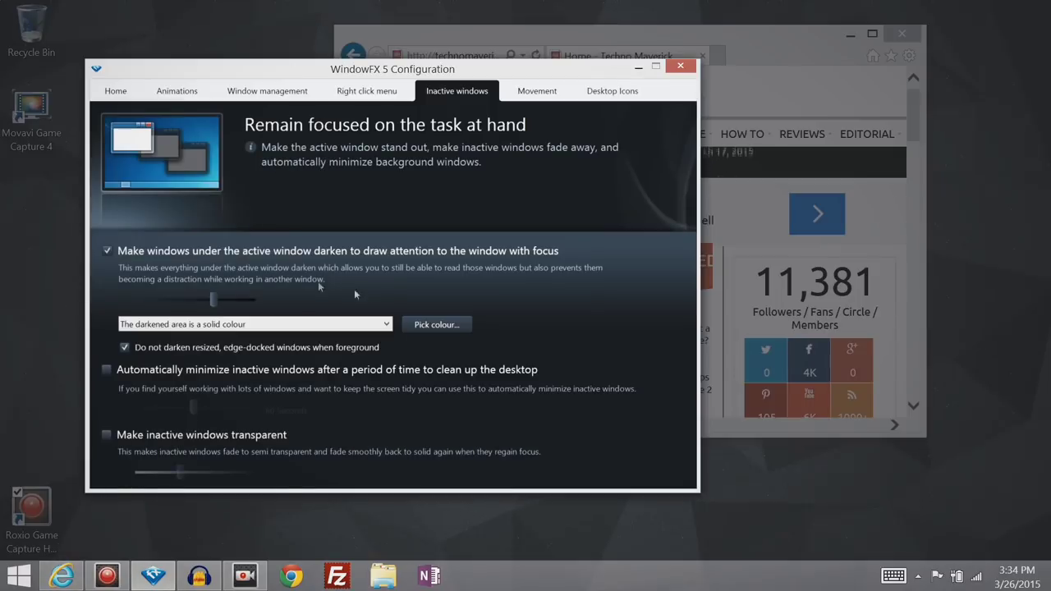
Try the solid colour and circular darkened-area styles, previewing each on the browser.
left_click(353, 326)
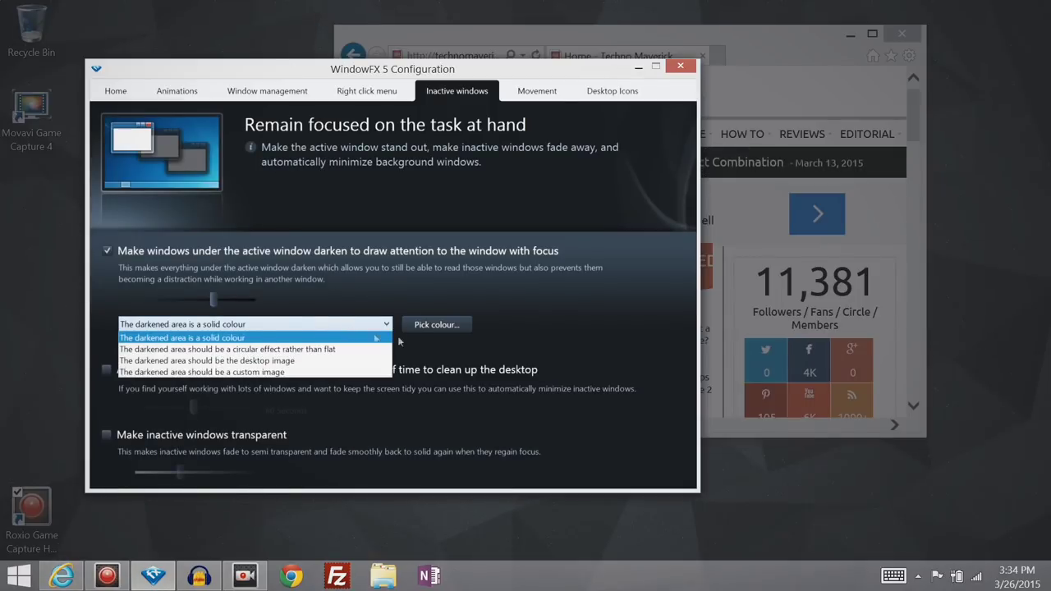
left_click(419, 340)
left_click(353, 325)
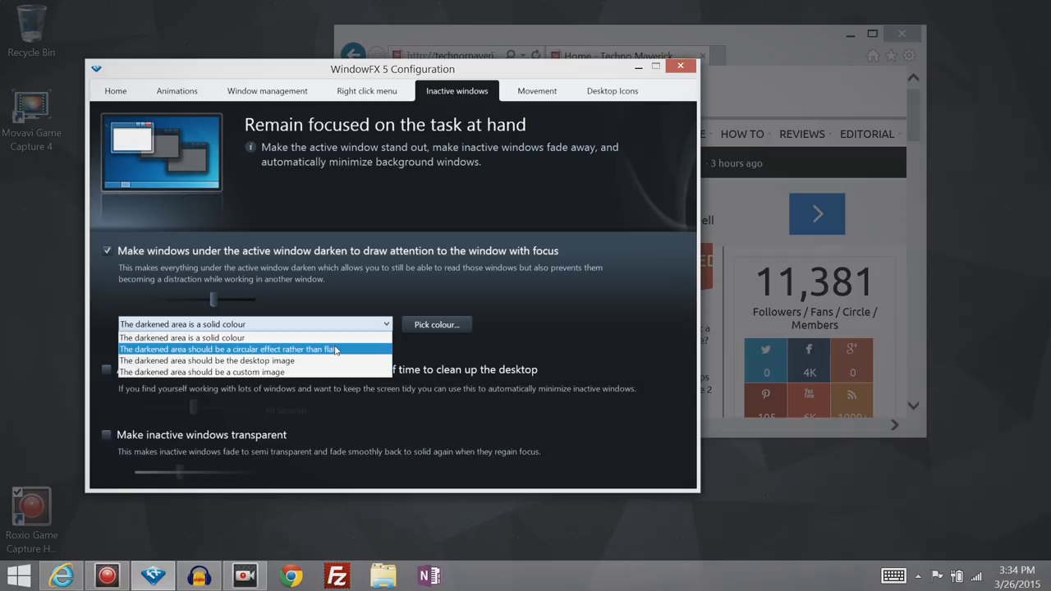
left_click(334, 343)
left_click(723, 177)
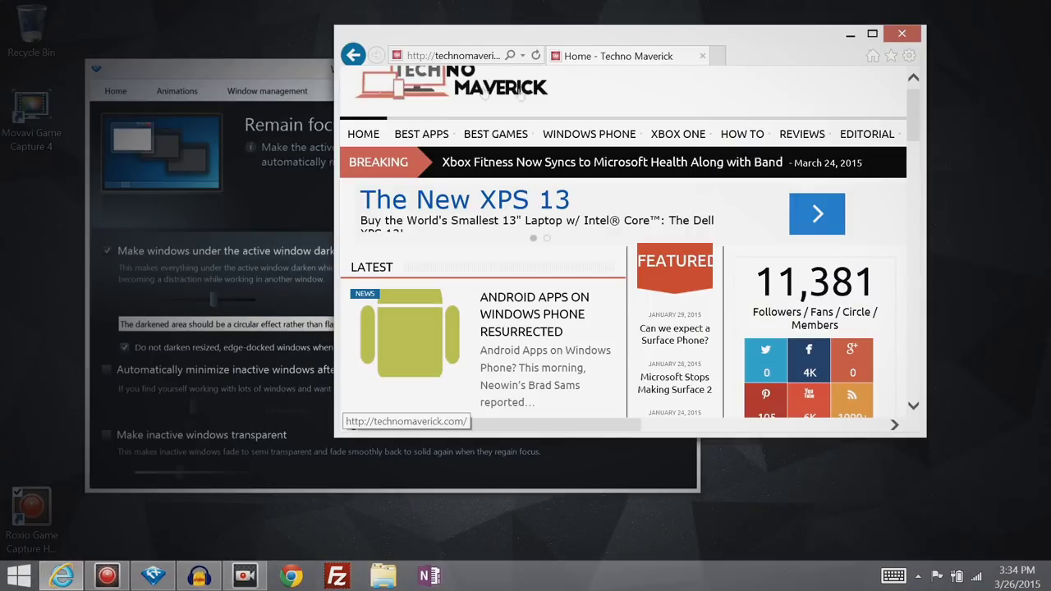
left_click(270, 72)
left_click(323, 327)
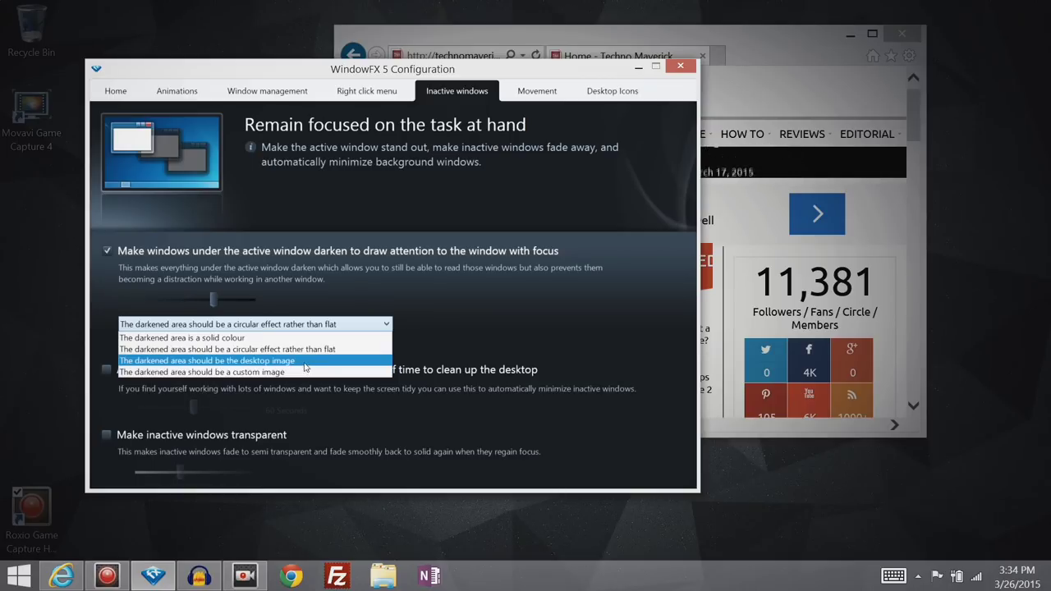
left_click(306, 366)
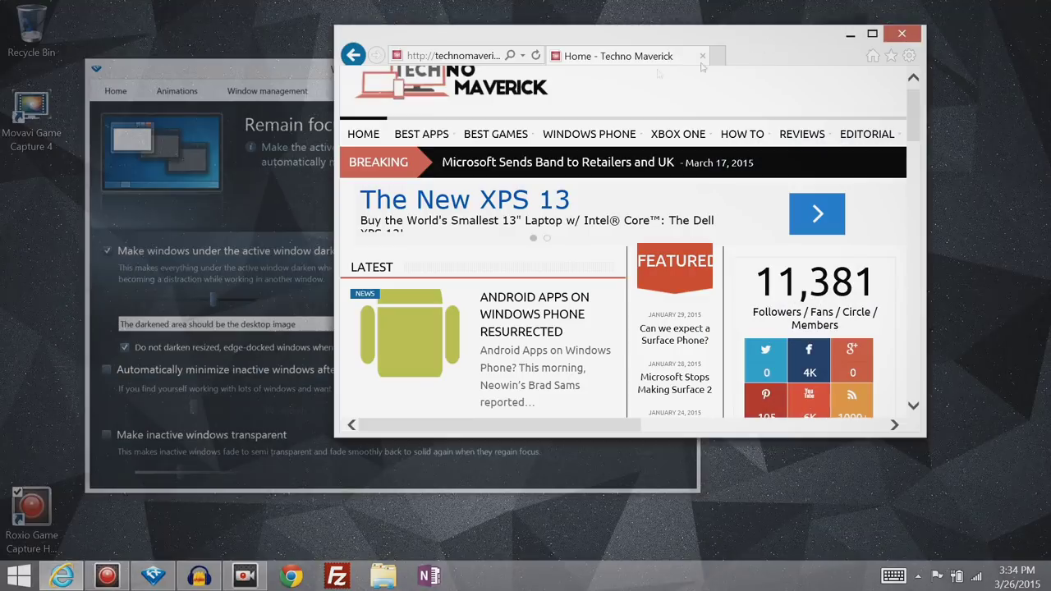
key("alt+Tab")
left_click(258, 72)
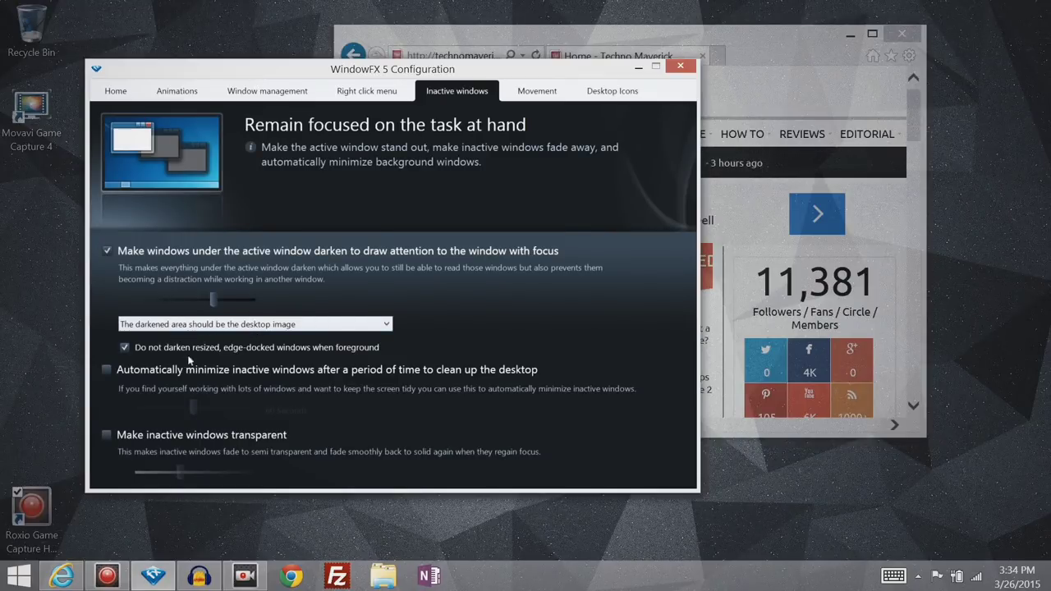
Switch off window darkening and inactive-window transparency, then go to the Movement settings.
left_click(108, 435)
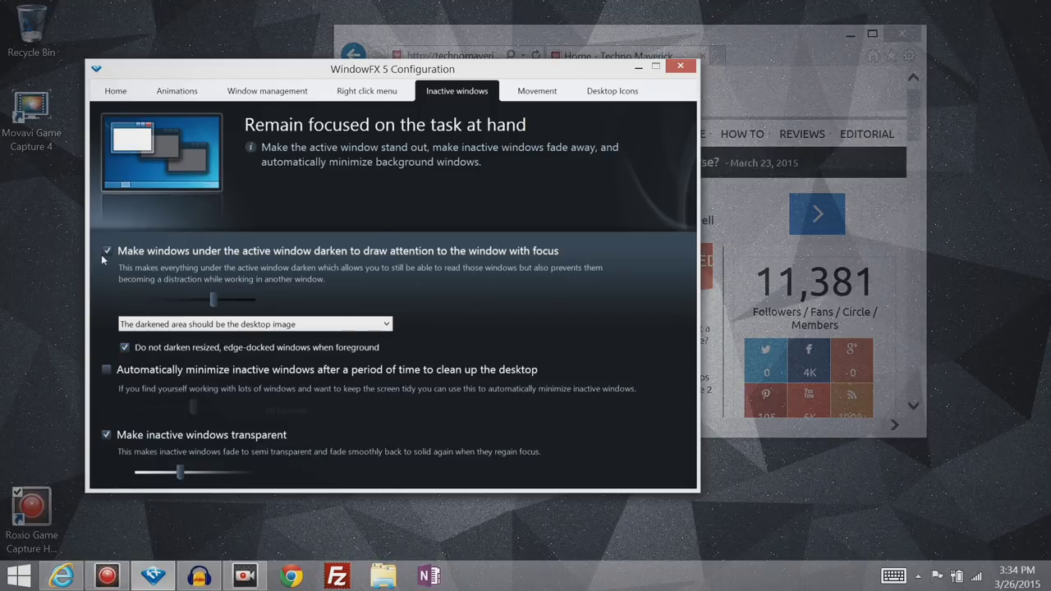
left_click(103, 254)
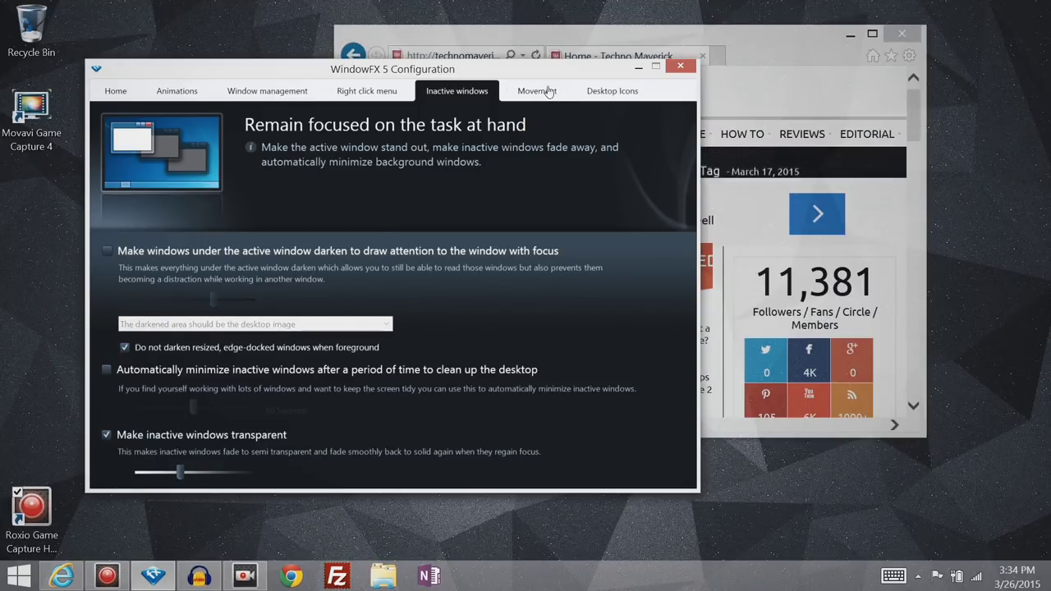
left_click(106, 436)
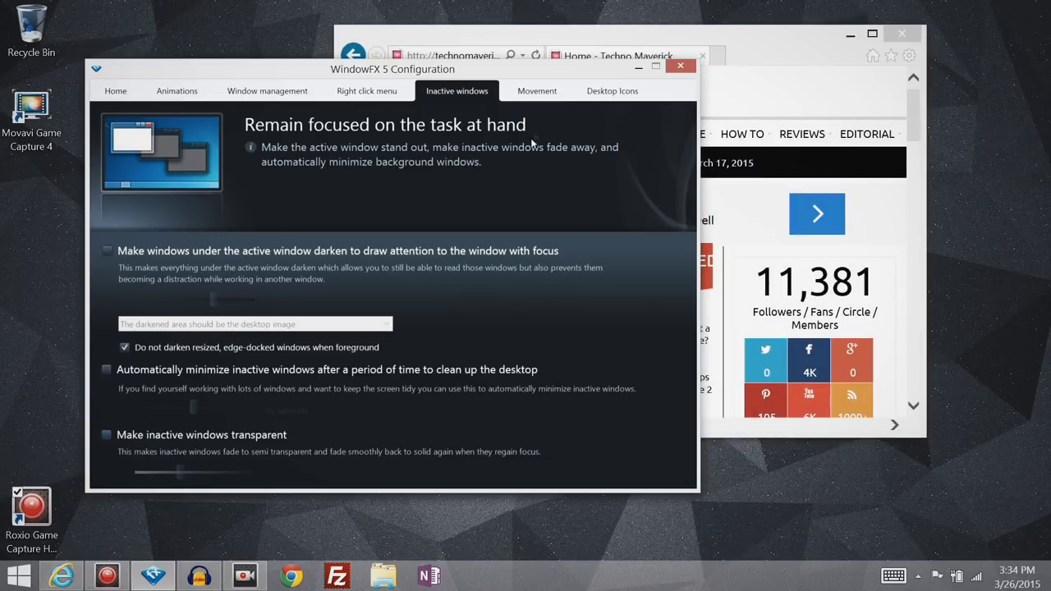
left_click(539, 94)
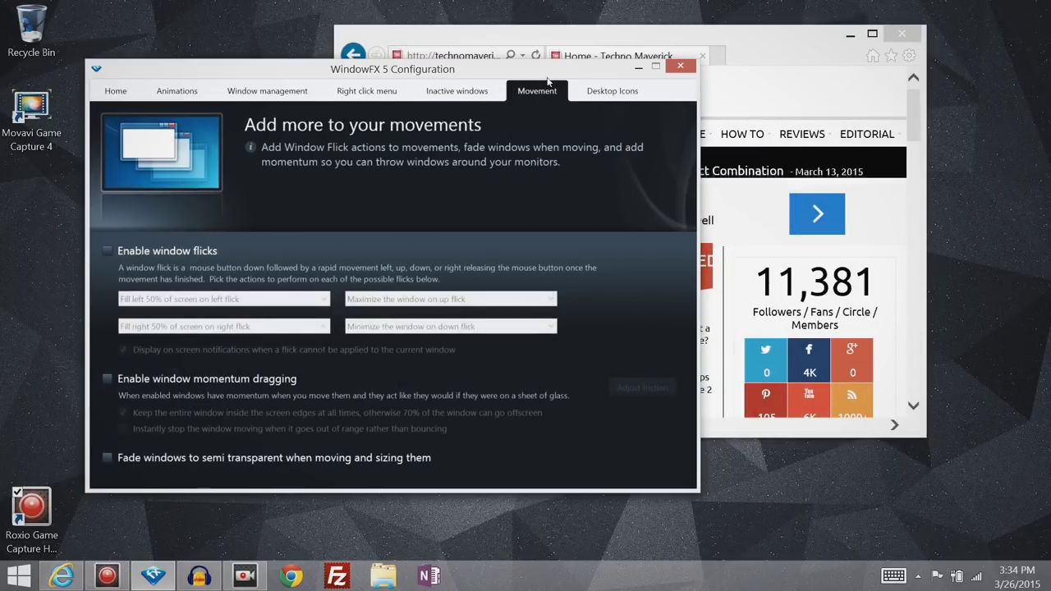
Enable window flicks, minimize the settings, and test moving and left-half snapping on the browser.
left_click(160, 253)
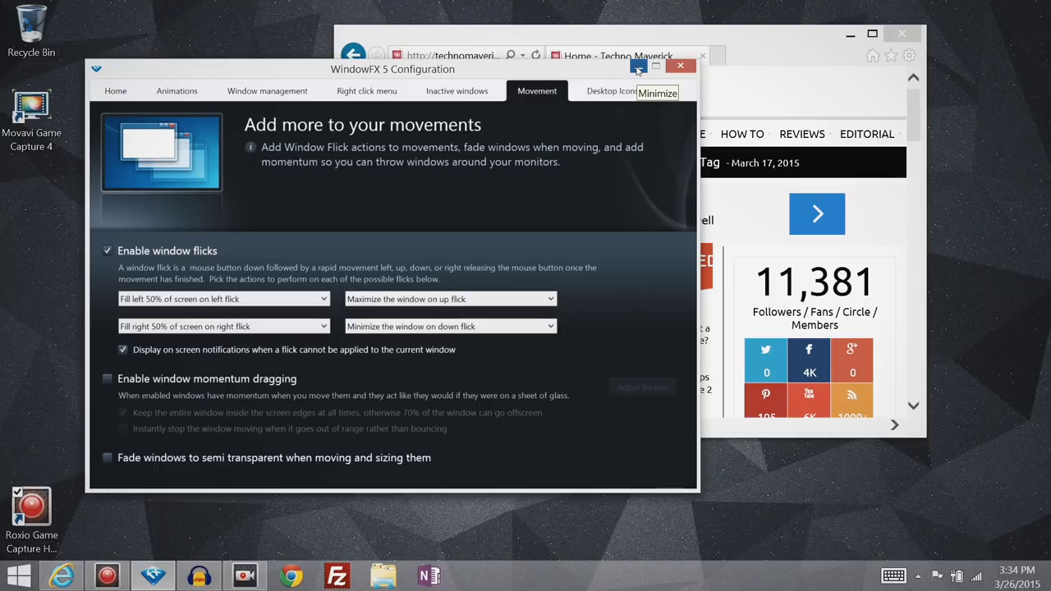
left_click(638, 67)
left_click_drag(763, 58, 714, 65)
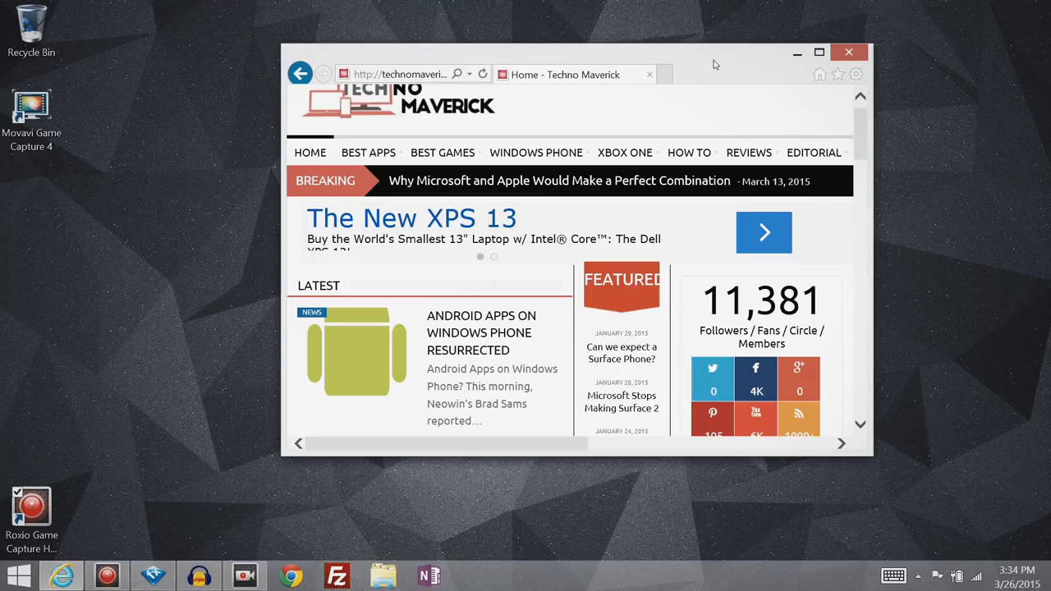
mouse_move(714, 64)
left_mouse_down()
mouse_move(683, 66)
mouse_move(727, 66)
left_mouse_up()
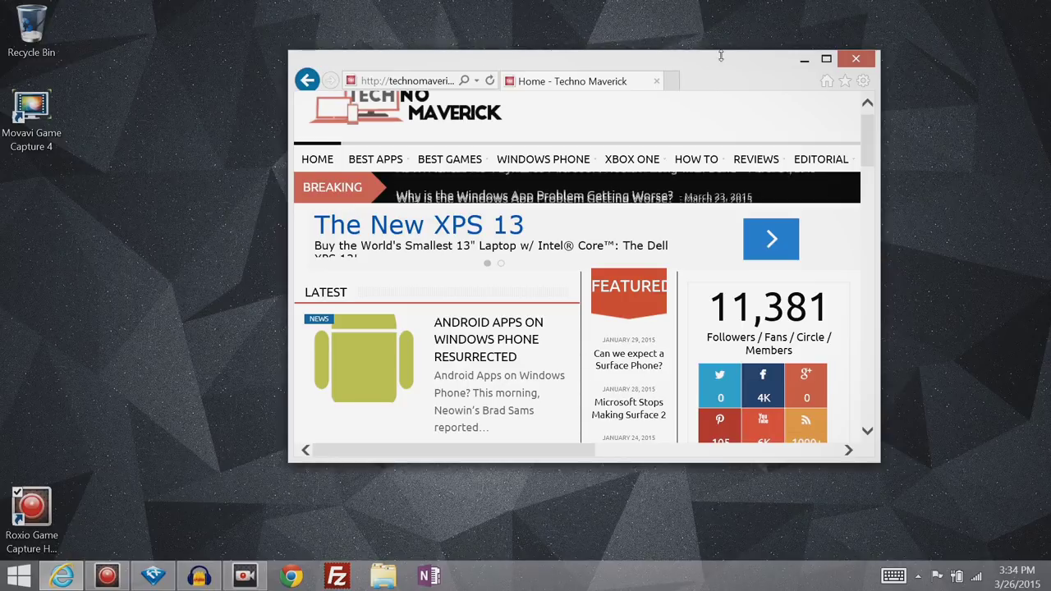
key("super+Left")
key("super+Right")
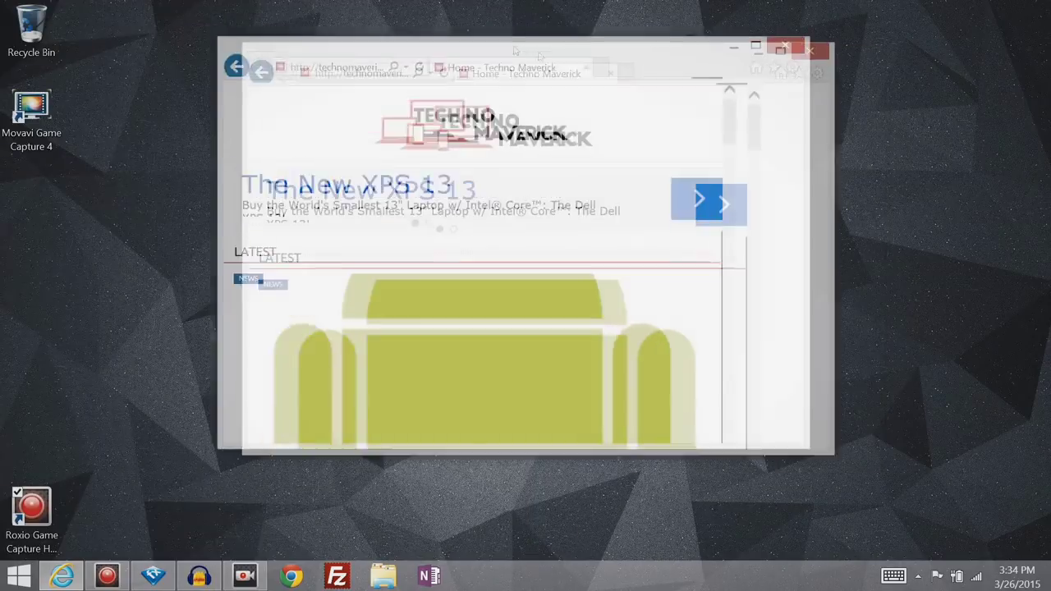
Test flicking the browser right, snapping to halves, maximizing and restoring it.
left_click_drag(519, 82, 708, 59)
key("super+Right")
key("super+Left")
key("super+Left")
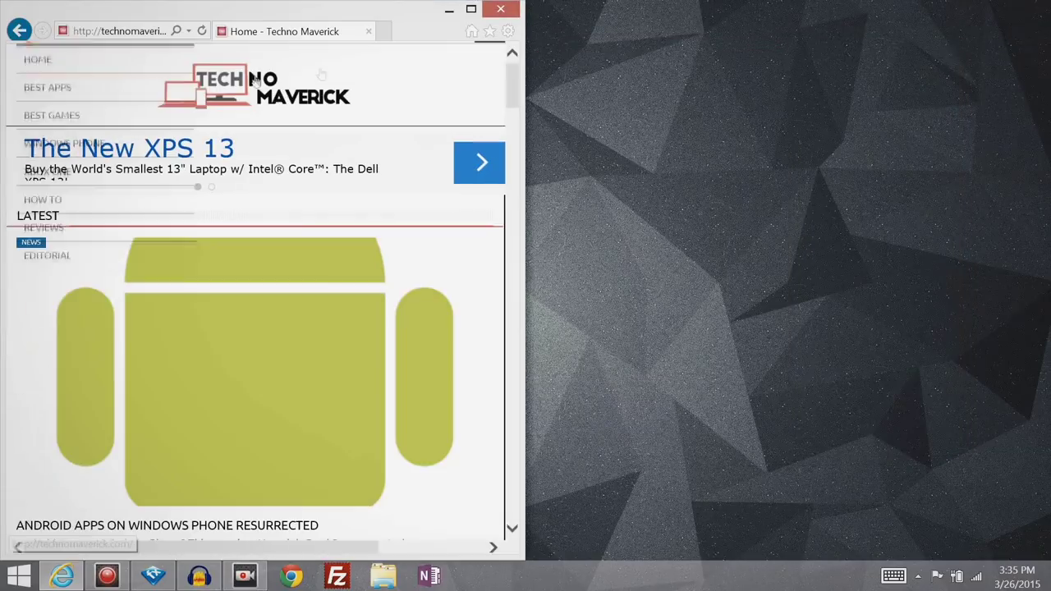
key("super+Right")
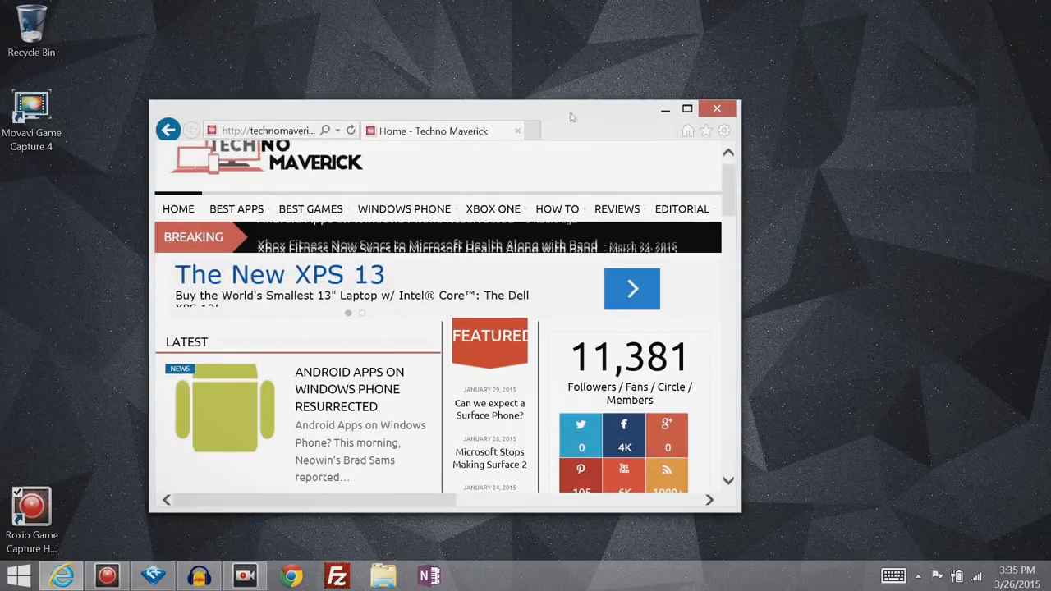
key("super+Up")
key("super+Down")
left_click_drag(447, 124, 630, 88)
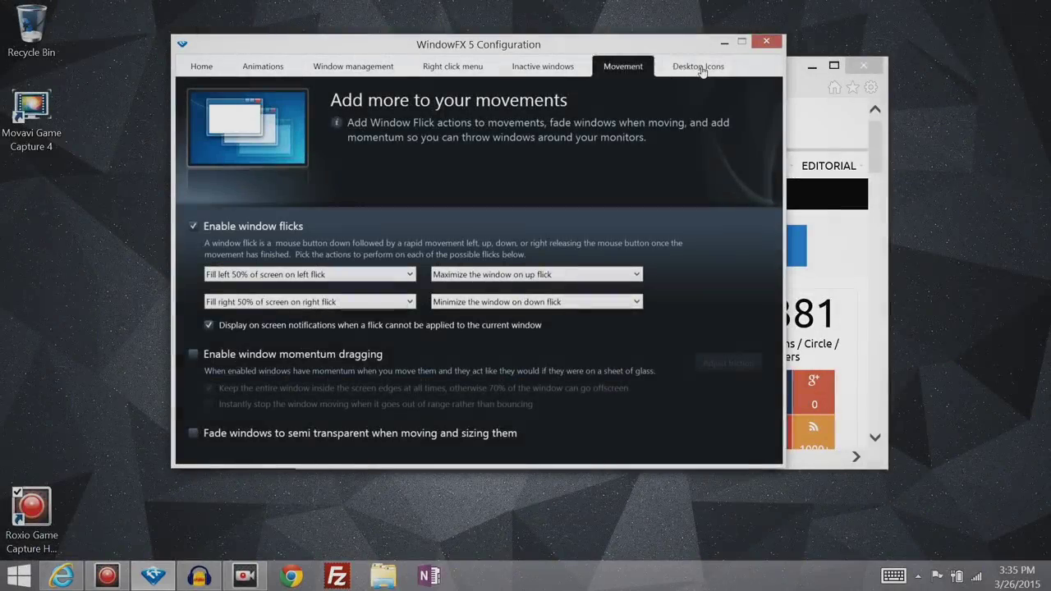
On Desktop Icons, tick auto-hide icons unless the desktop has focus, test it with Win+D, then untick it.
left_click(699, 66)
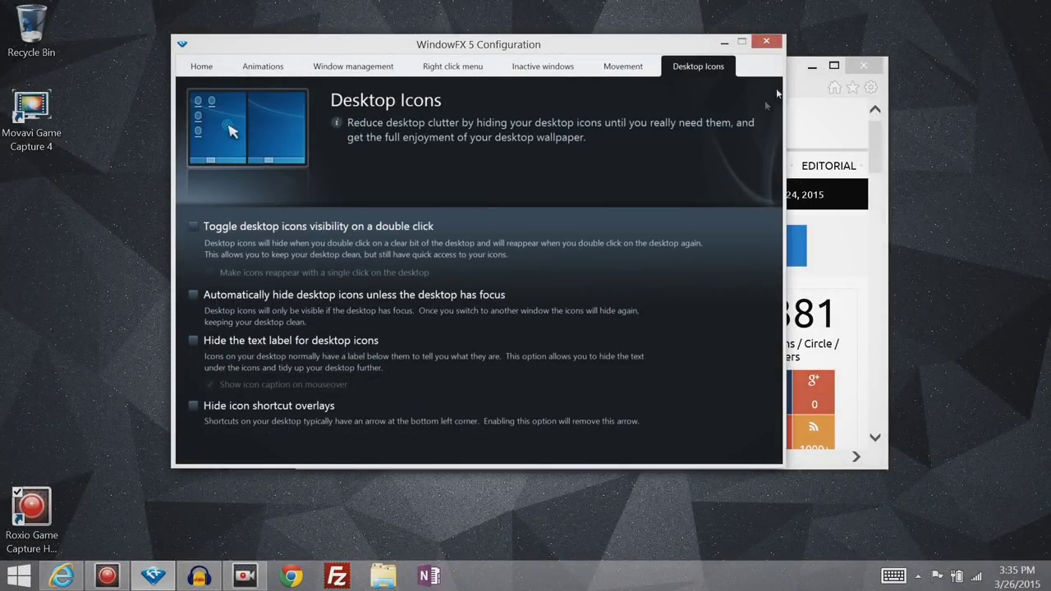
left_click(194, 295)
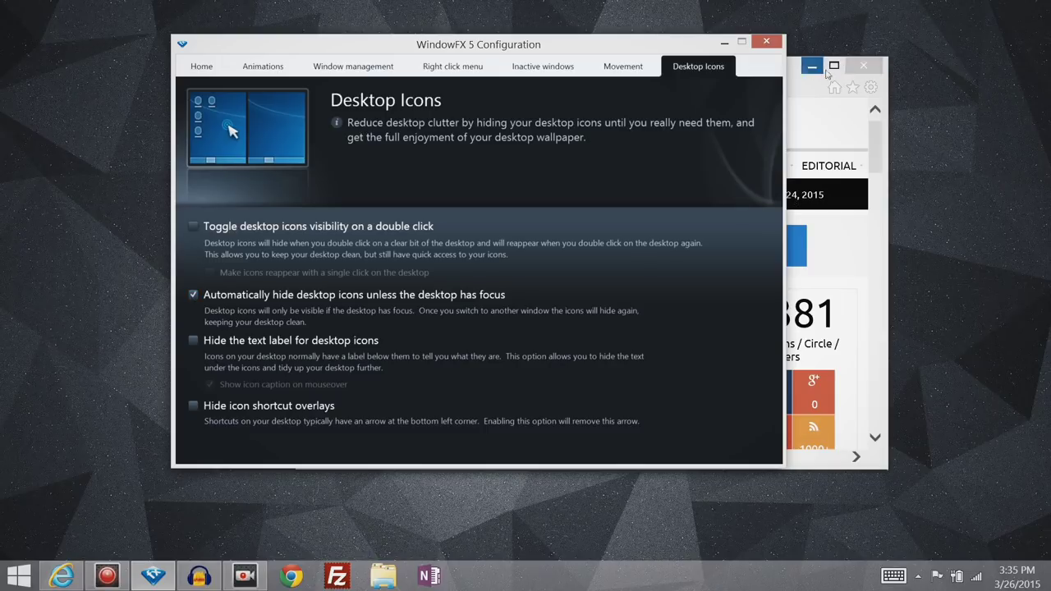
key("super+d")
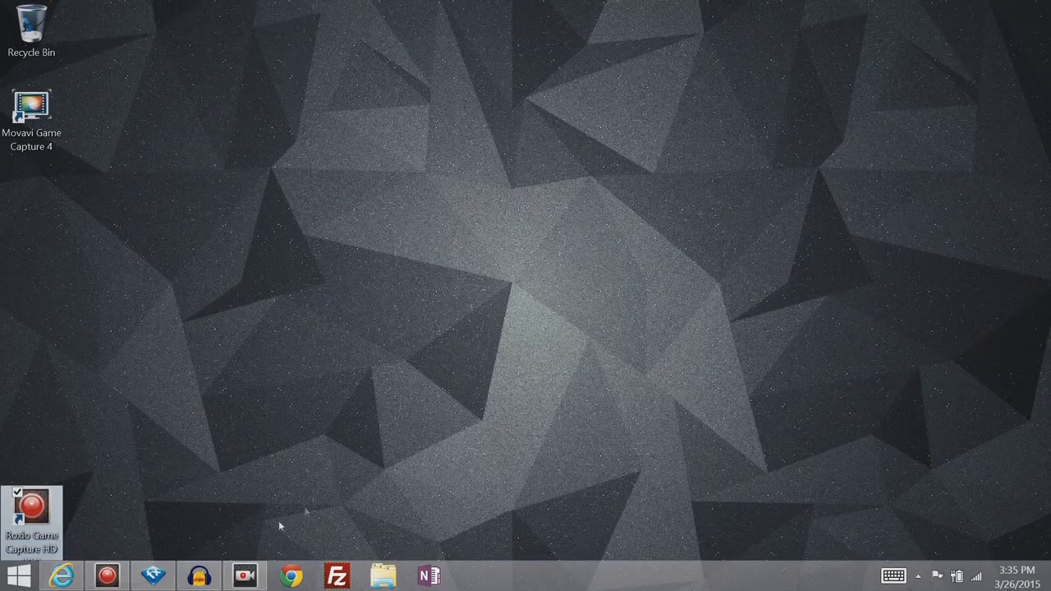
left_click(153, 576)
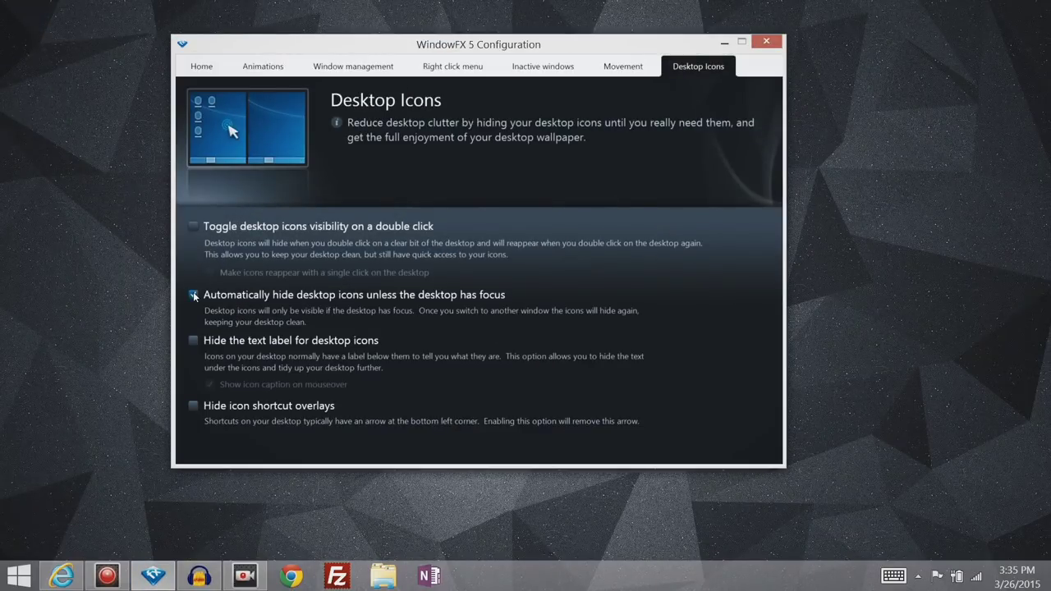
left_click(194, 294)
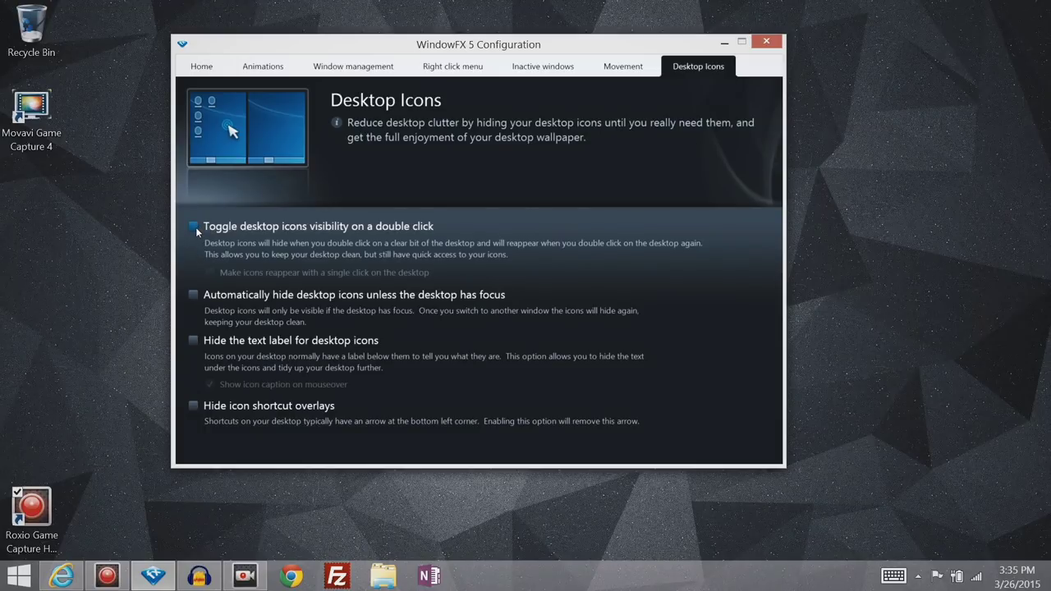
Enable double-click desktop icon toggling and test hiding and showing the icons.
left_click(194, 226)
left_click(724, 46)
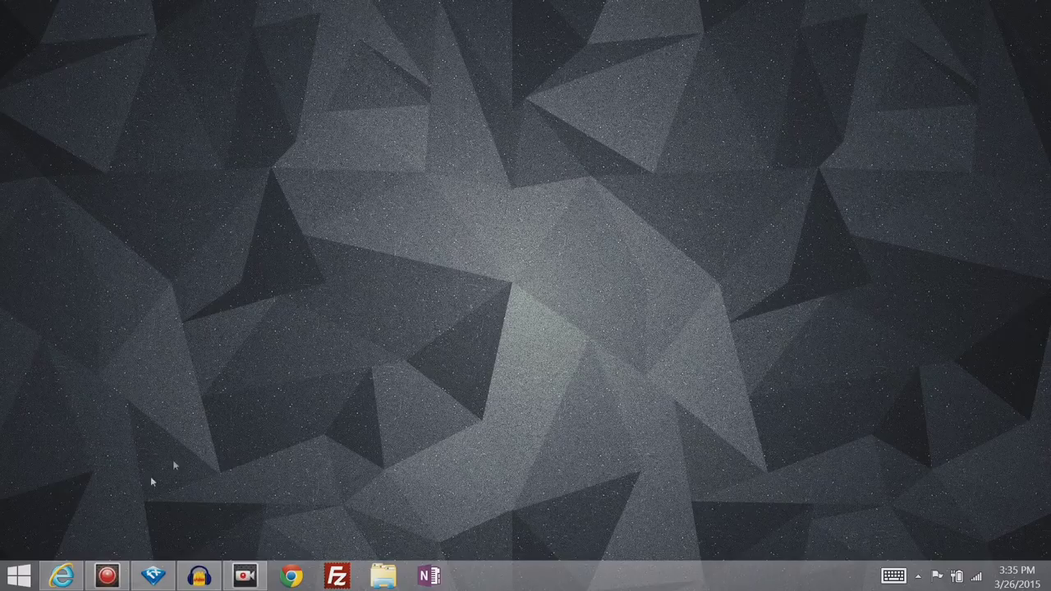
double_click(524, 420)
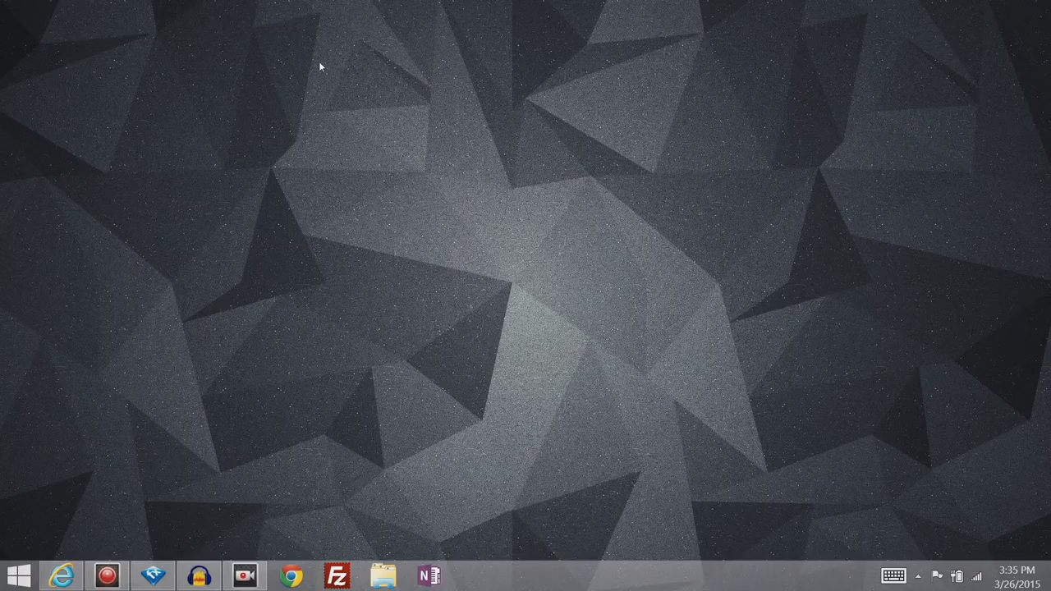
double_click(672, 161)
double_click(673, 161)
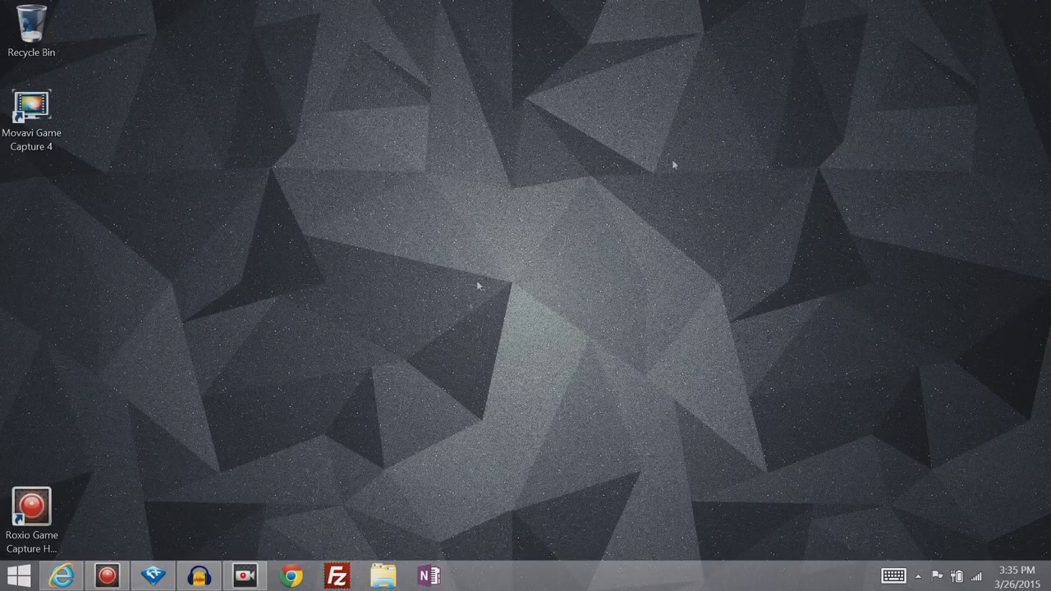
left_click(153, 575)
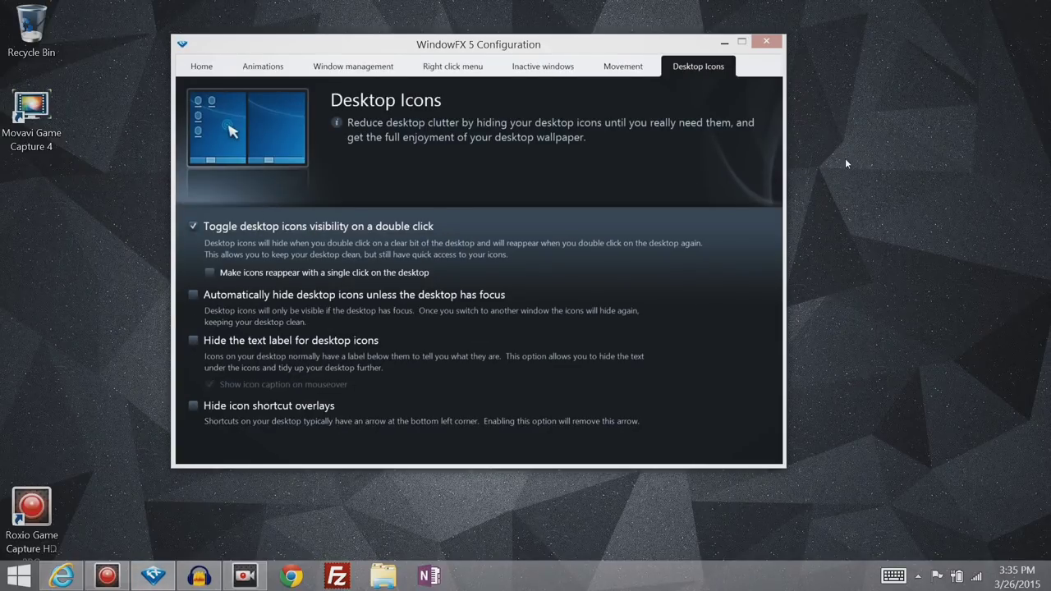
double_click(890, 191)
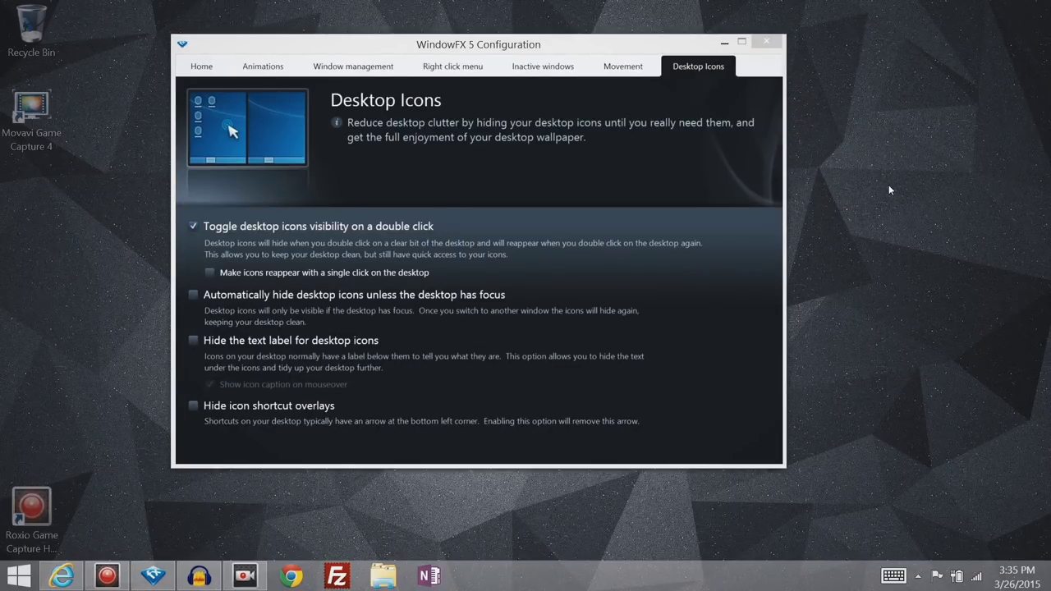
Hide desktop icon text labels, turn off double-click toggling, and remove shortcut arrows.
left_click(193, 340)
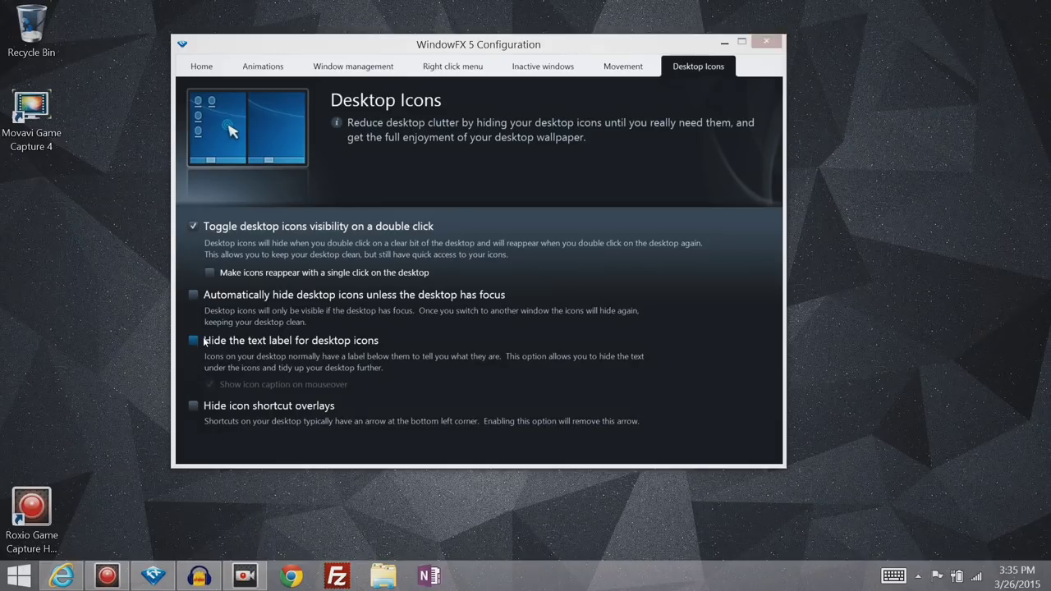
left_click(194, 226)
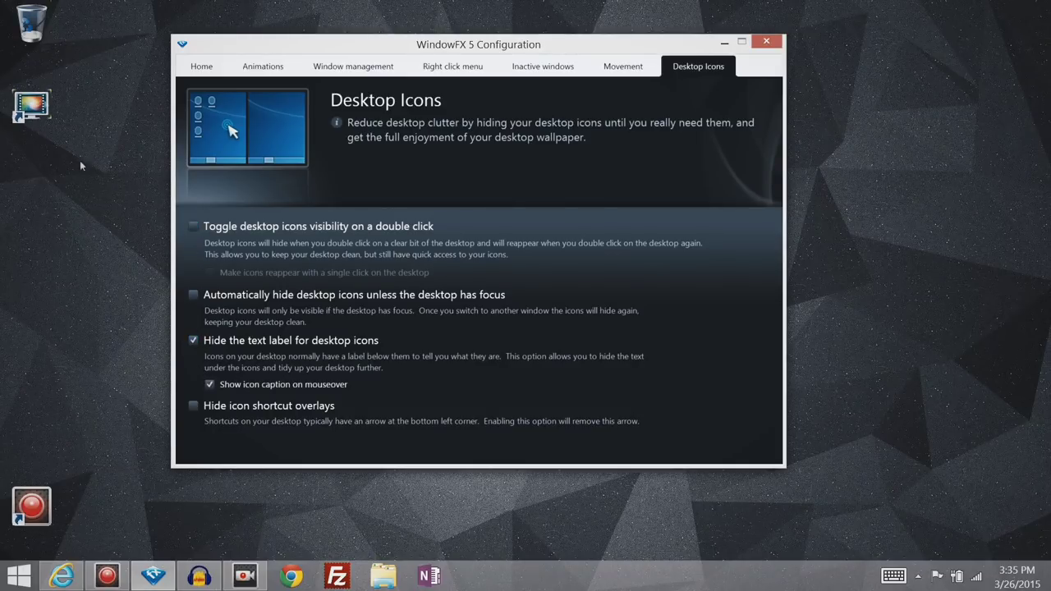
left_click(194, 340)
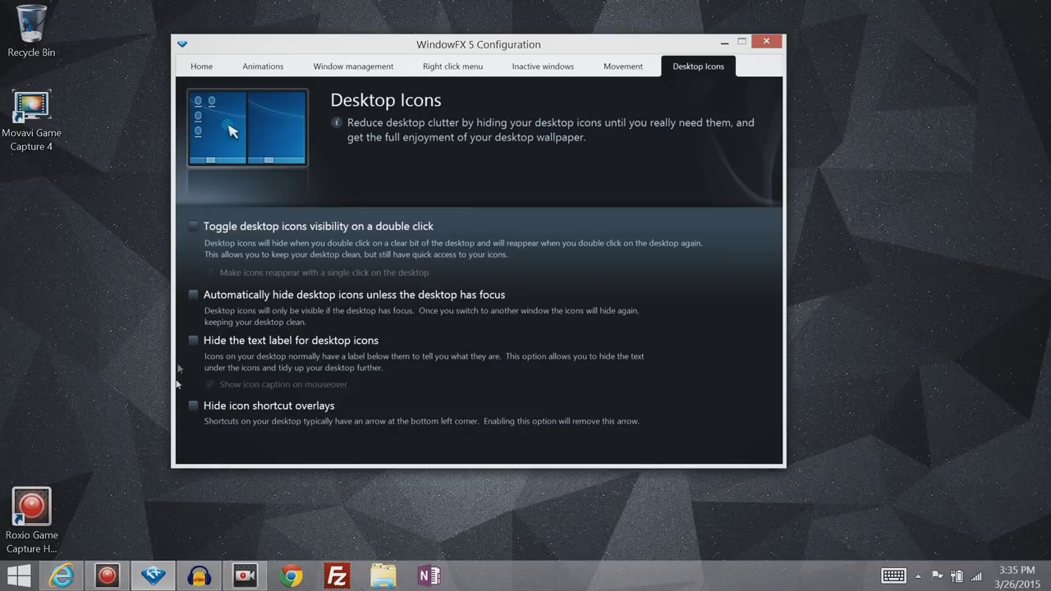
left_click(194, 340)
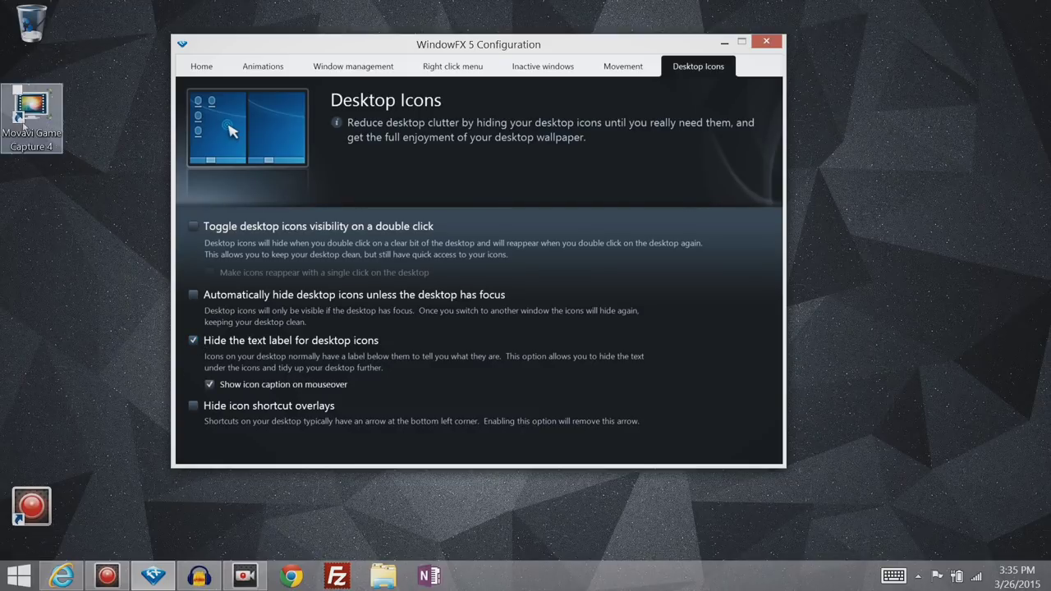
left_click(195, 406)
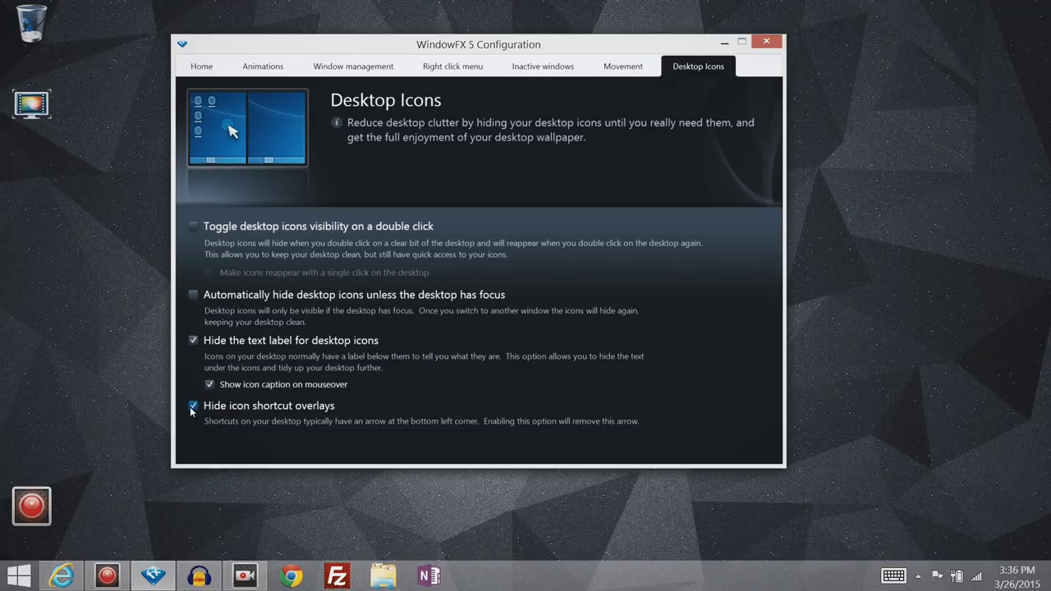